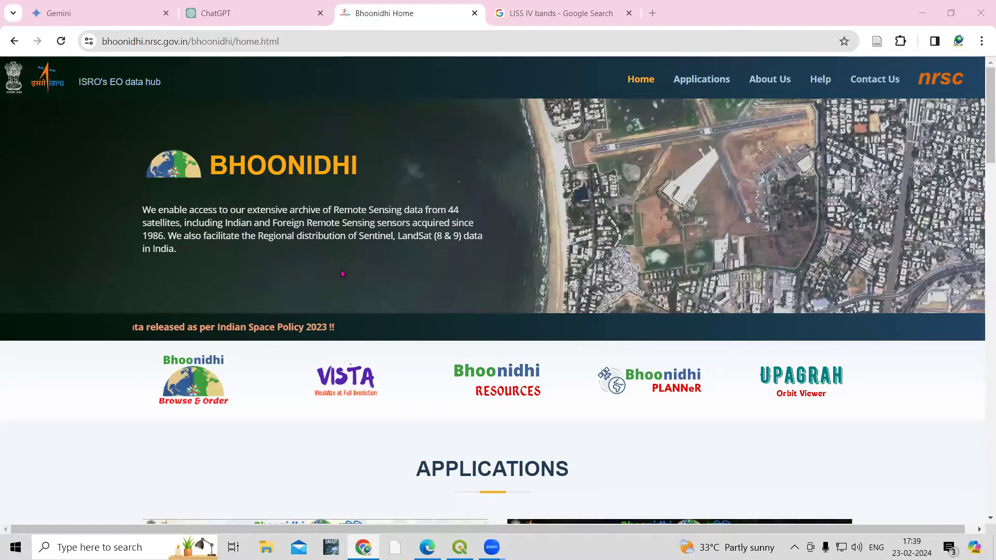
# Step: Scroll the Bhoonidhi home page, then switch to the 'LISS IV bands' Google image results
pyautogui.scroll(-4, 382, 334)
pyautogui.scroll(4, 382, 335)
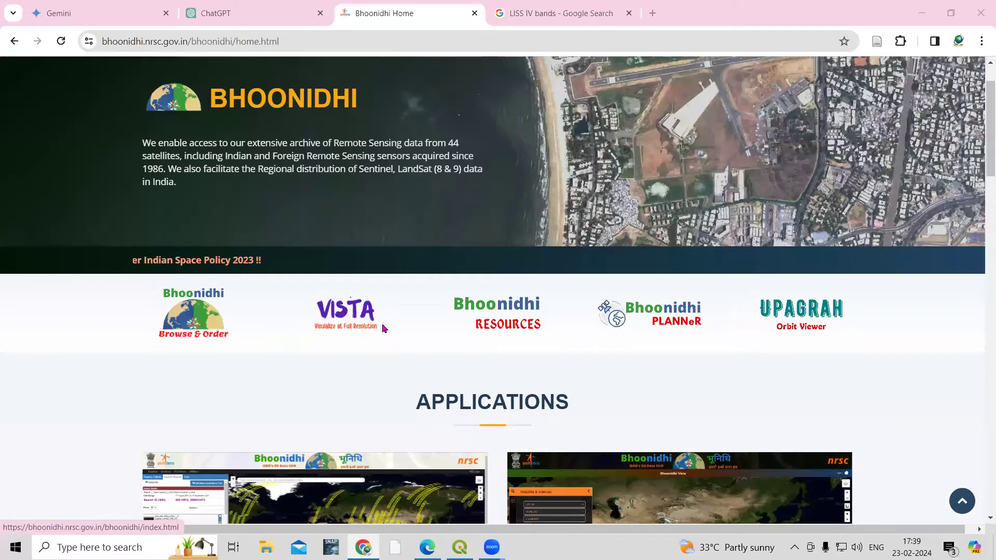
pyautogui.scroll(2, 481, 238)
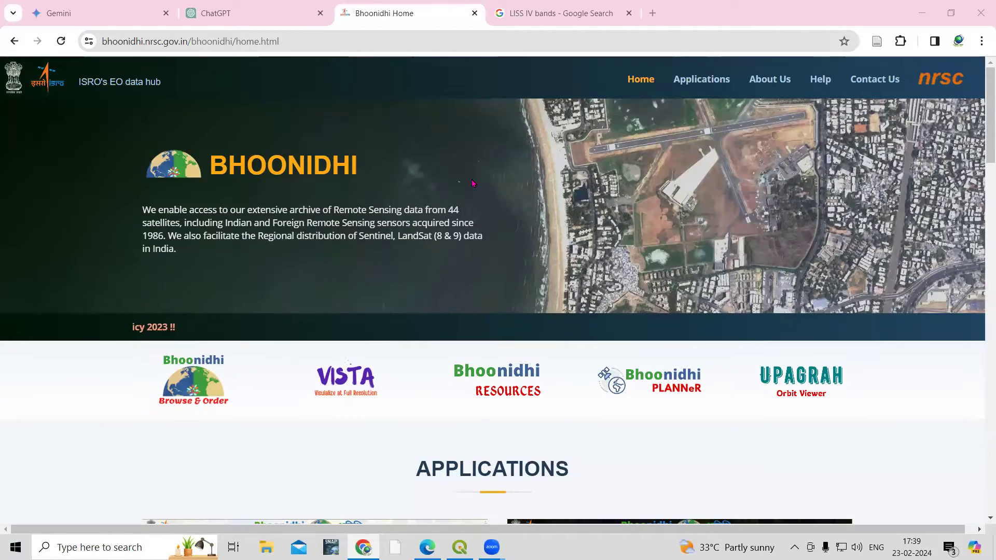
pyautogui.click(575, 14)
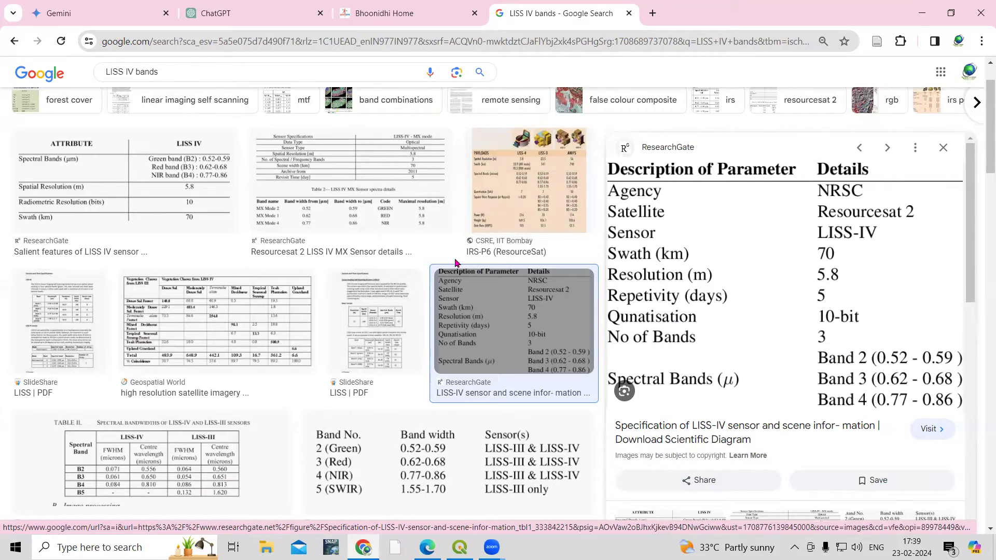
# Step: Review the ResearchGate LISS-IV specification table, then go back to the Bhoonidhi home page
pyautogui.scroll(1, 444, 266)
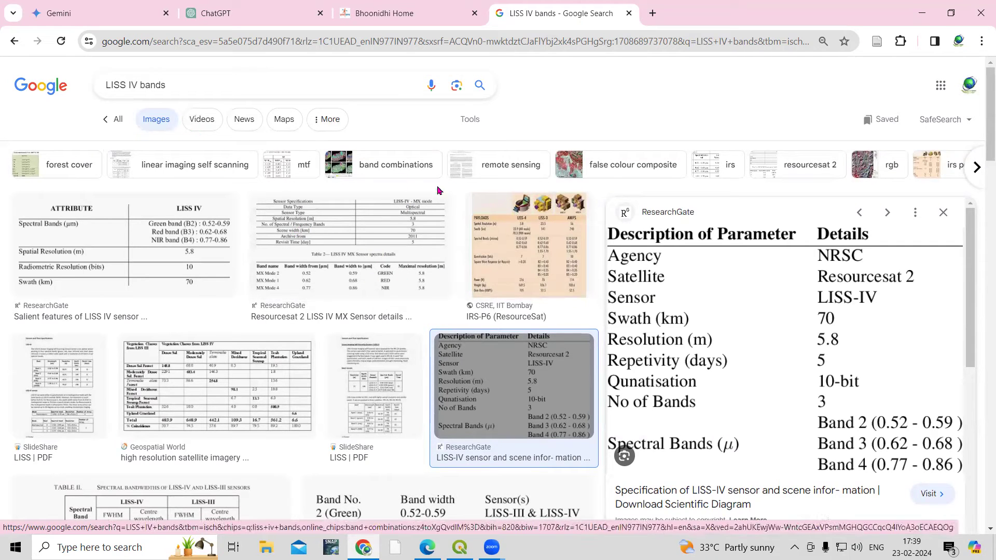
pyautogui.click(404, 19)
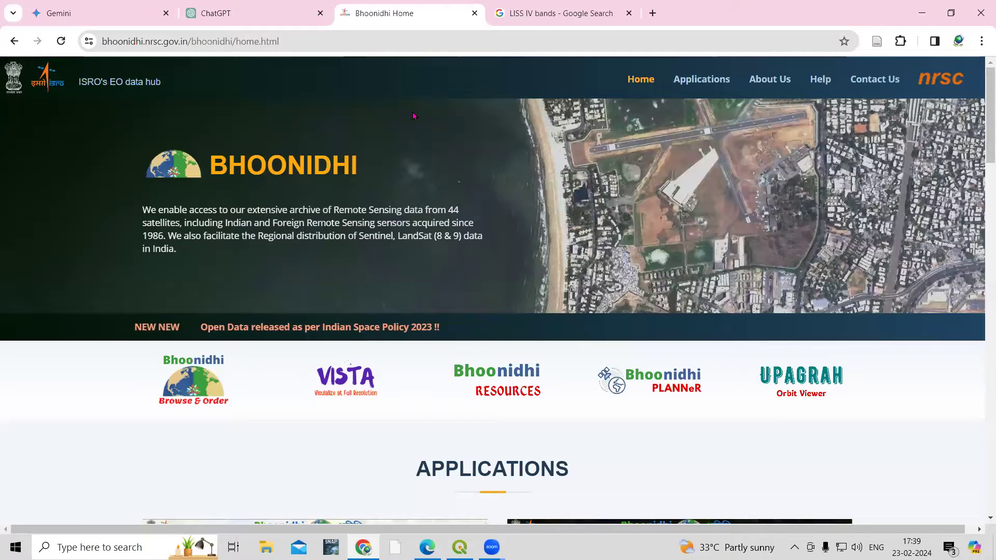
# Step: In a new tab, search Google for 'bhoonidhi' and open the Bhoonidhi Home result
pyautogui.hotkey('ctrl', 't')
pyautogui.click(207, 39)
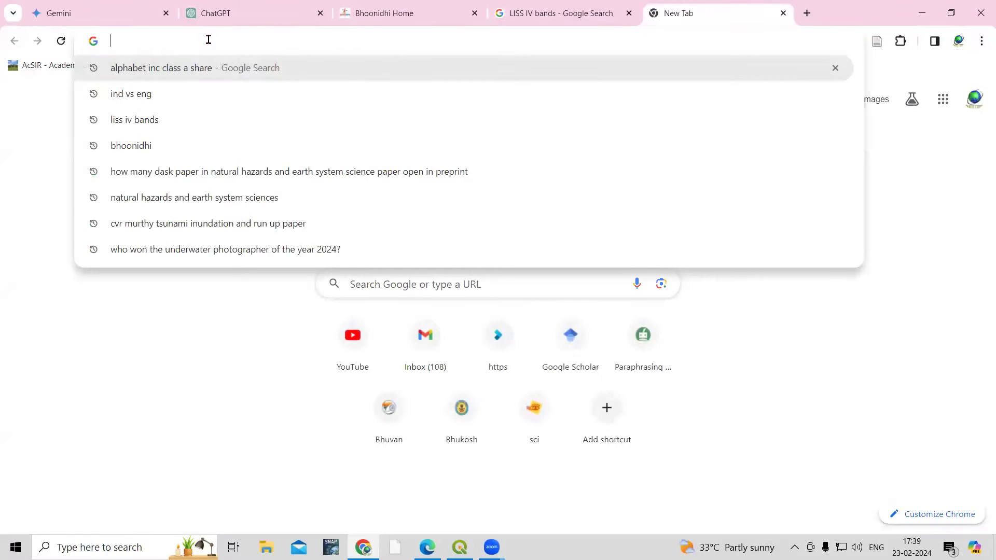
pyautogui.write('bhuni')
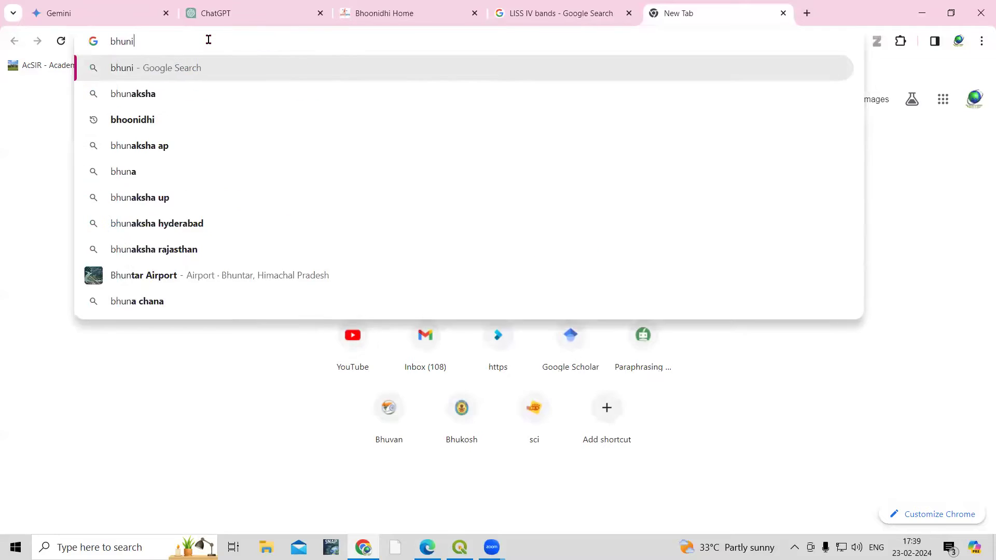
pyautogui.click(166, 91)
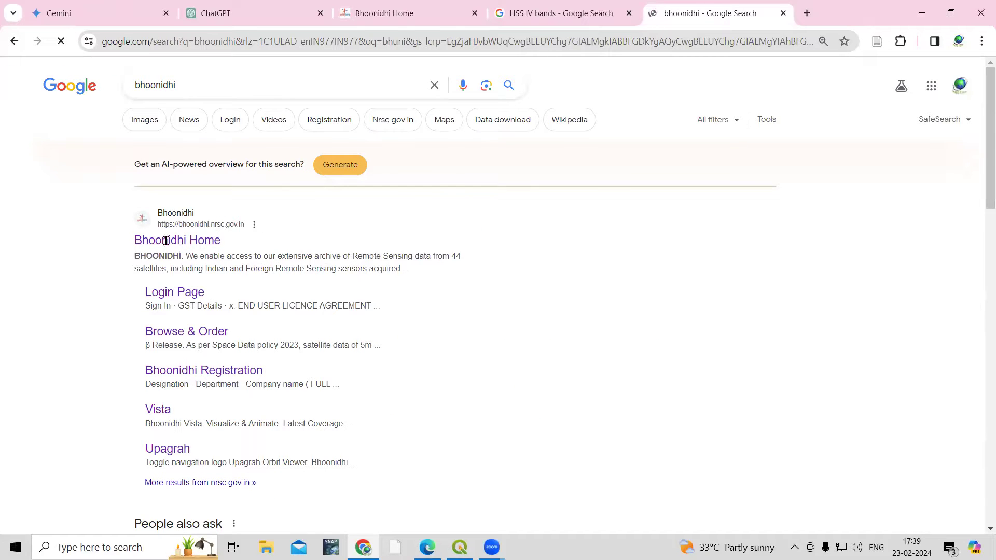
pyautogui.click(154, 249)
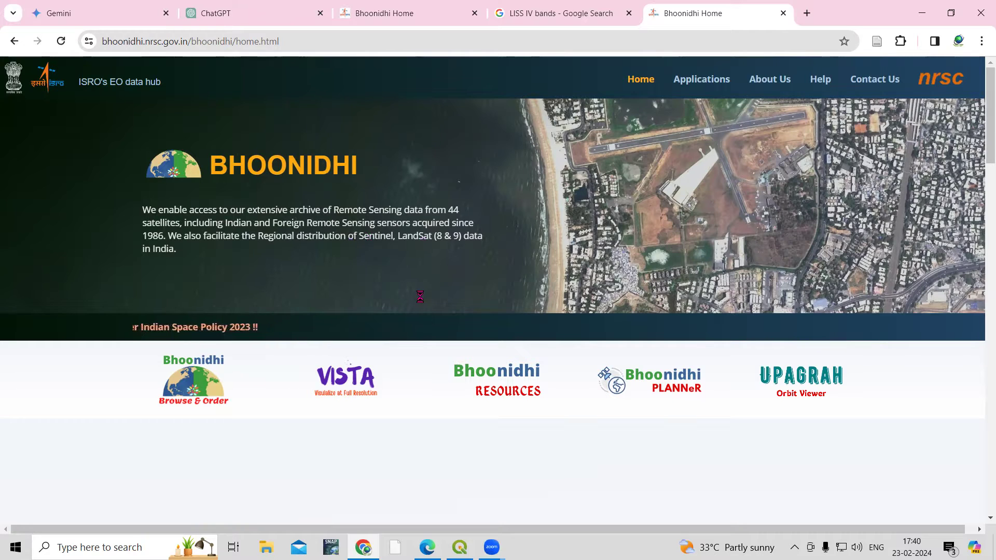
# Step: Launch Bhoonidhi Browse & Order from the Applications section and dismiss the β Release notice
pyautogui.scroll(-6, 343, 272)
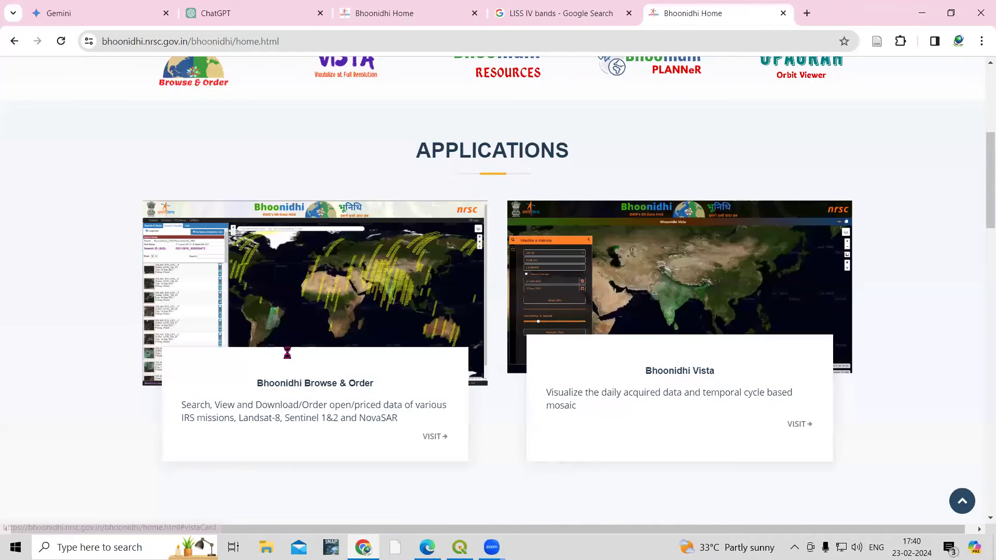
pyautogui.scroll(-1, 223, 378)
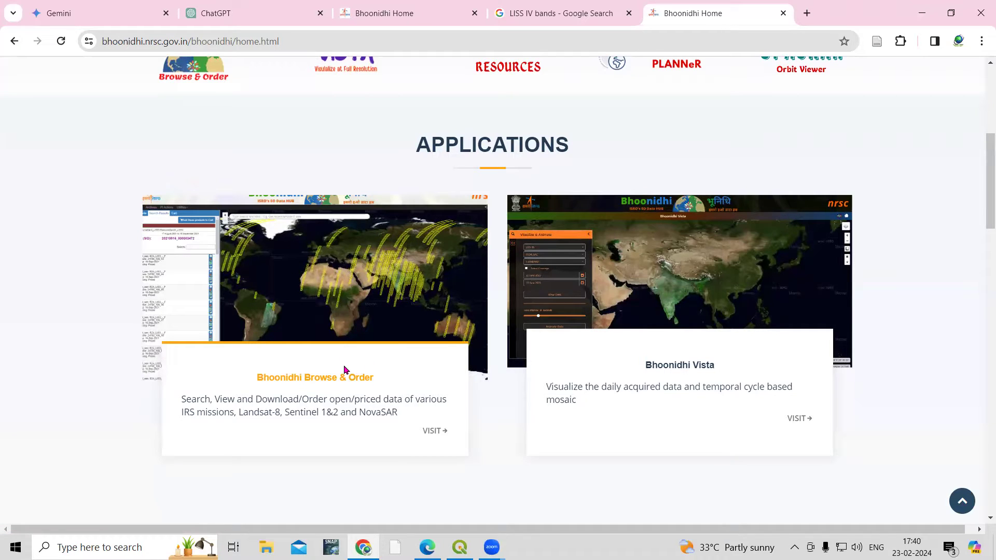
pyautogui.click(430, 433)
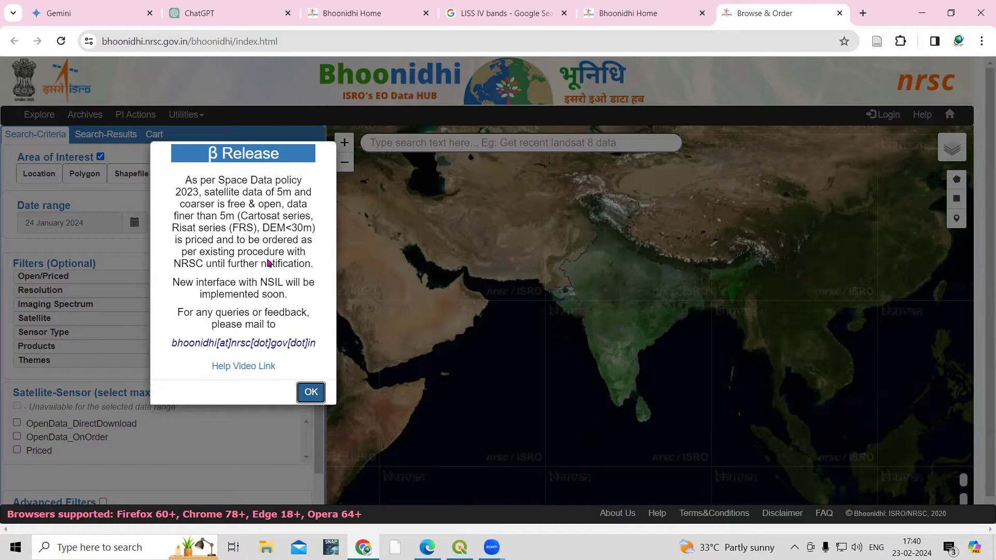
pyautogui.click(310, 392)
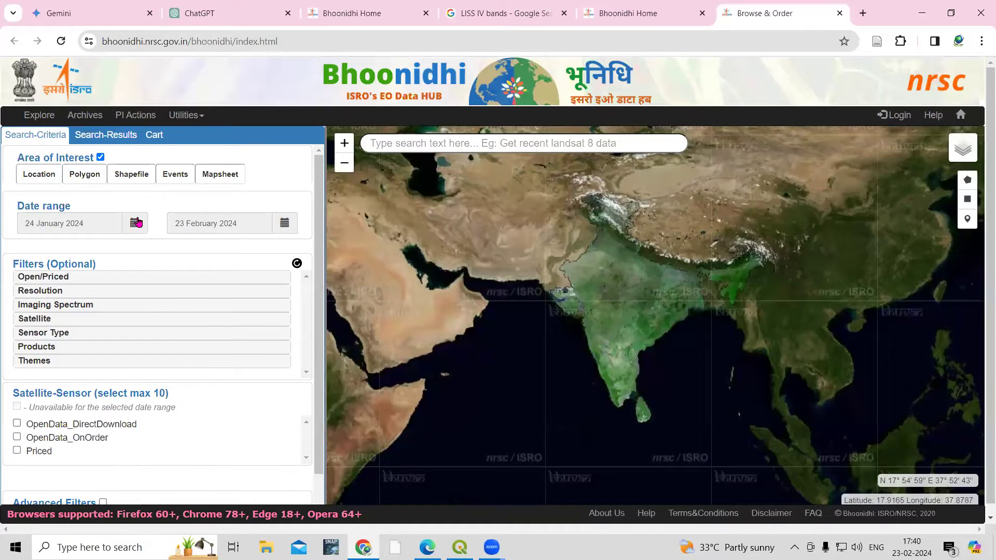
# Step: Pan and zoom the satellite map into Hyderabad, then show the Location area-of-interest fields
pyautogui.moveTo(613, 340); pyautogui.dragTo(578, 338)
pyautogui.scroll(3, 578, 339)
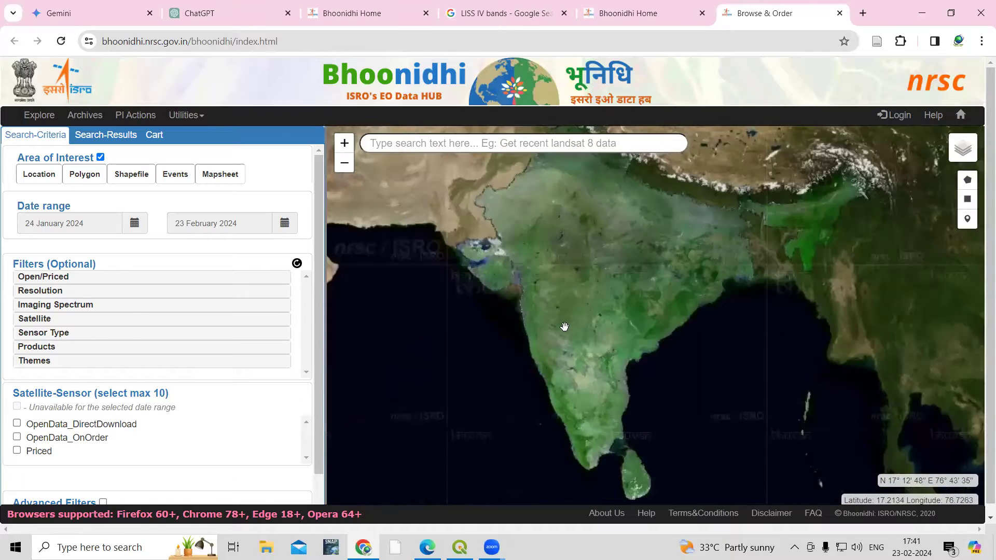
pyautogui.moveTo(631, 408); pyautogui.dragTo(629, 363)
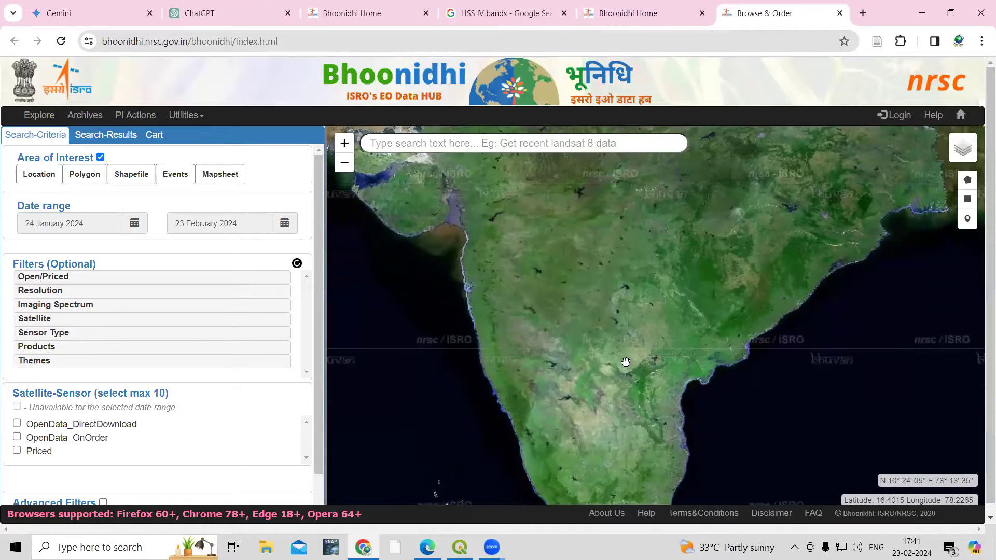
pyautogui.scroll(1, 615, 375)
pyautogui.scroll(1, 613, 381)
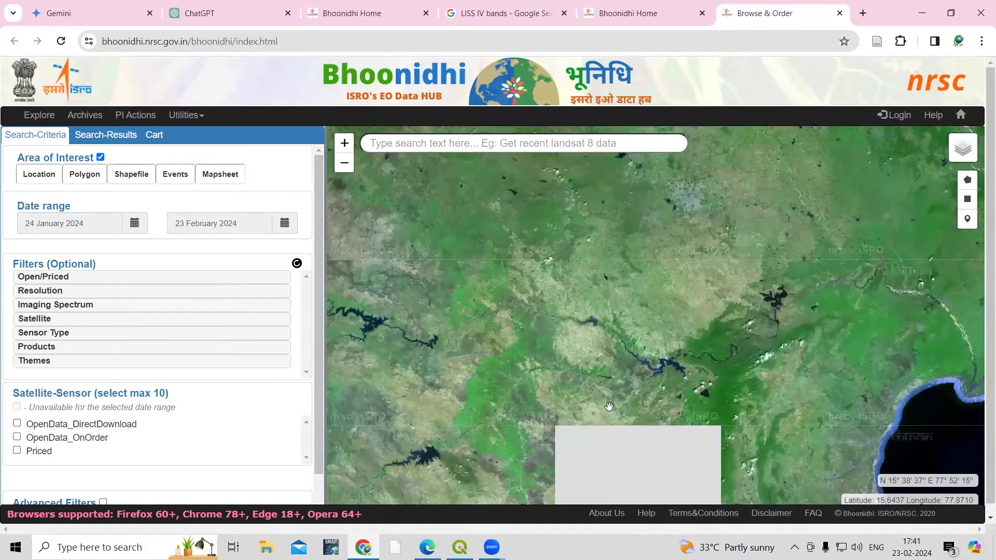
pyautogui.scroll(1, 667, 280)
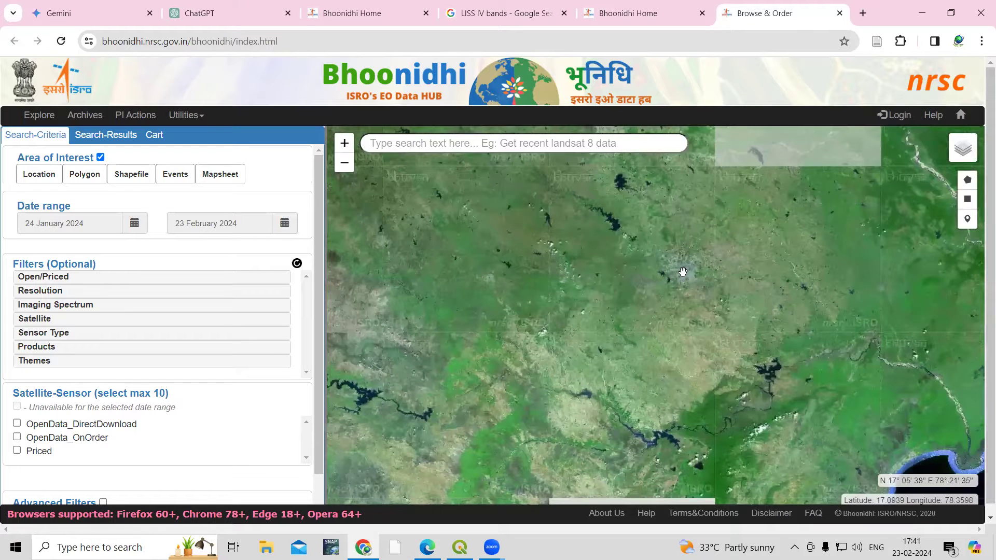
pyautogui.scroll(1, 648, 337)
pyautogui.scroll(1, 658, 373)
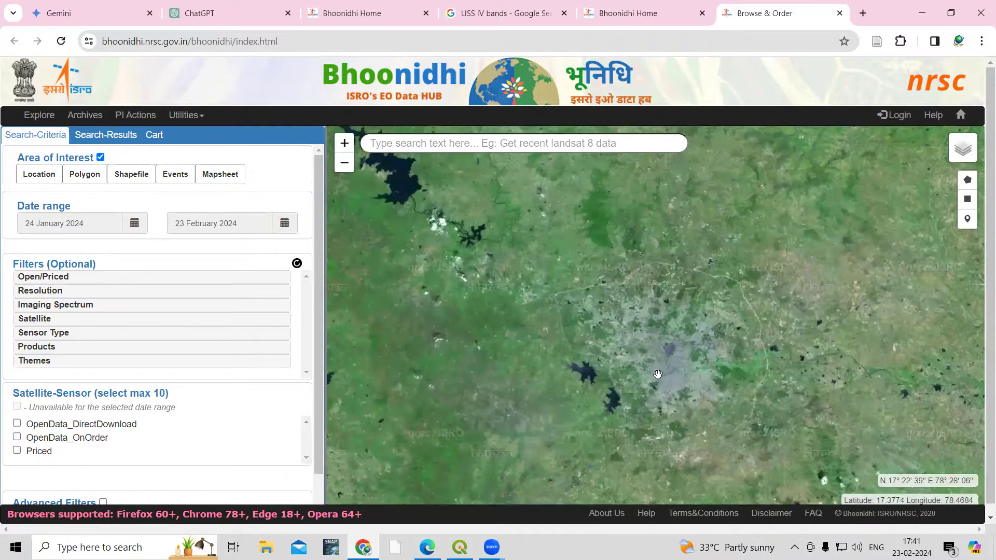
pyautogui.scroll(1, 664, 375)
pyautogui.scroll(1, 669, 377)
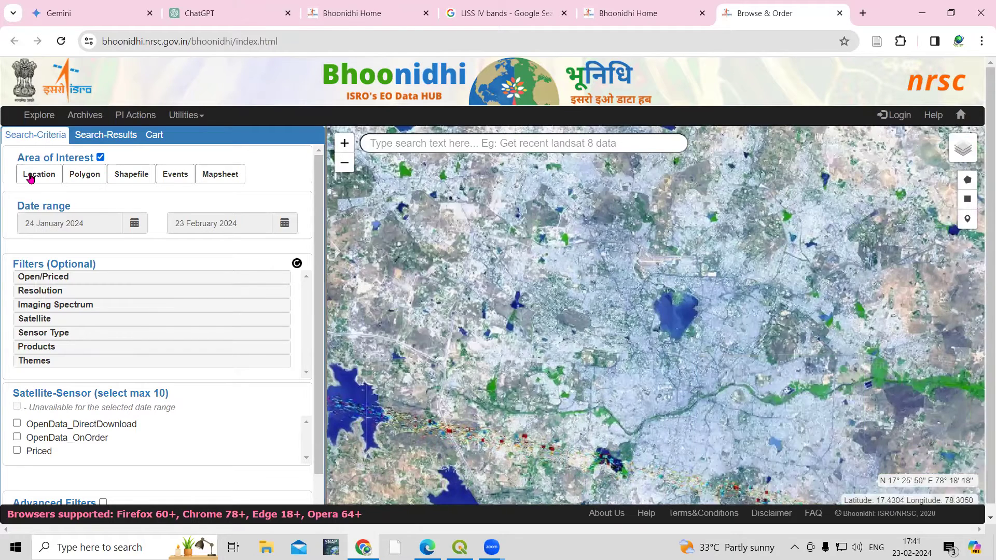
pyautogui.click(31, 176)
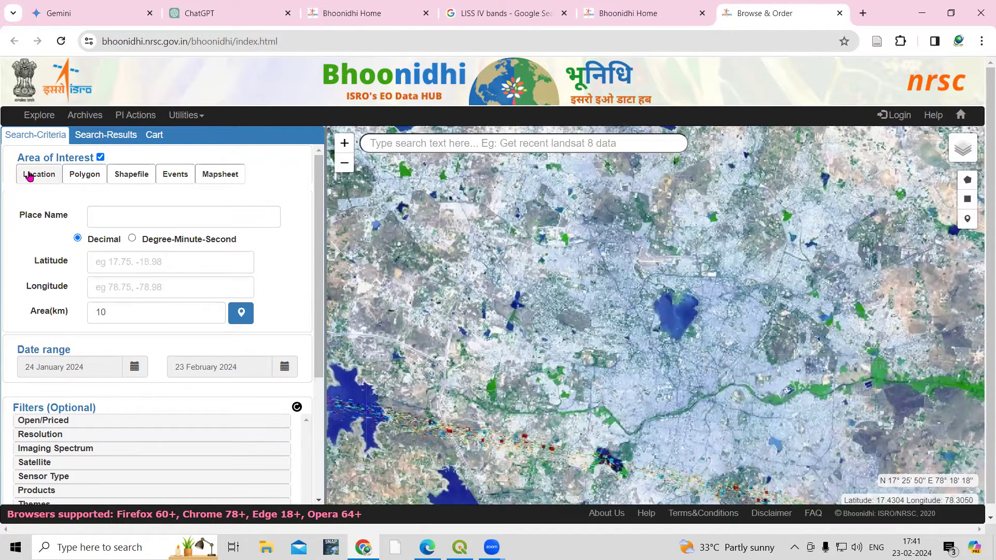
# Step: Set the Place Name to Hyderabad, Telangana, India (17.361, 78.474) via the 'hyd' suggestion
pyautogui.click(83, 175)
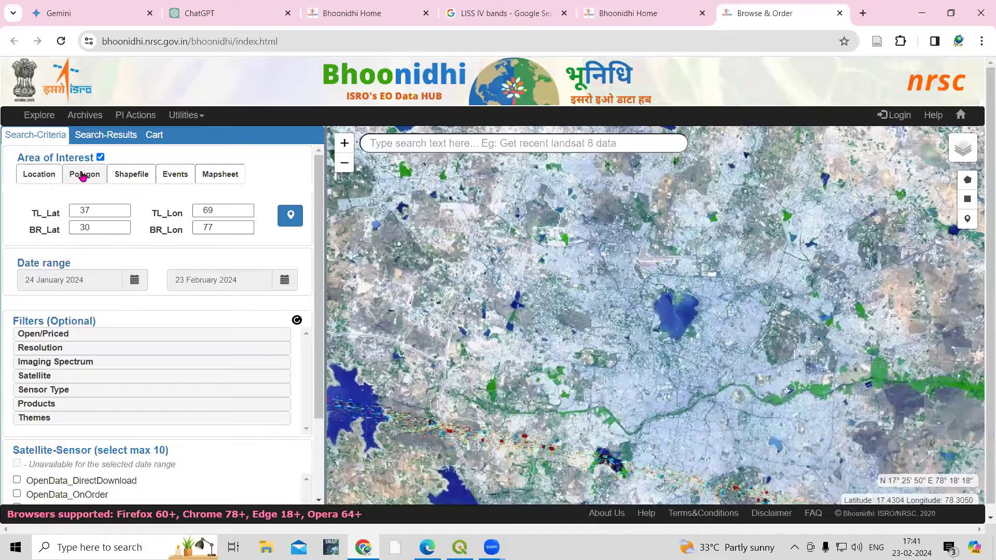
pyautogui.click(131, 177)
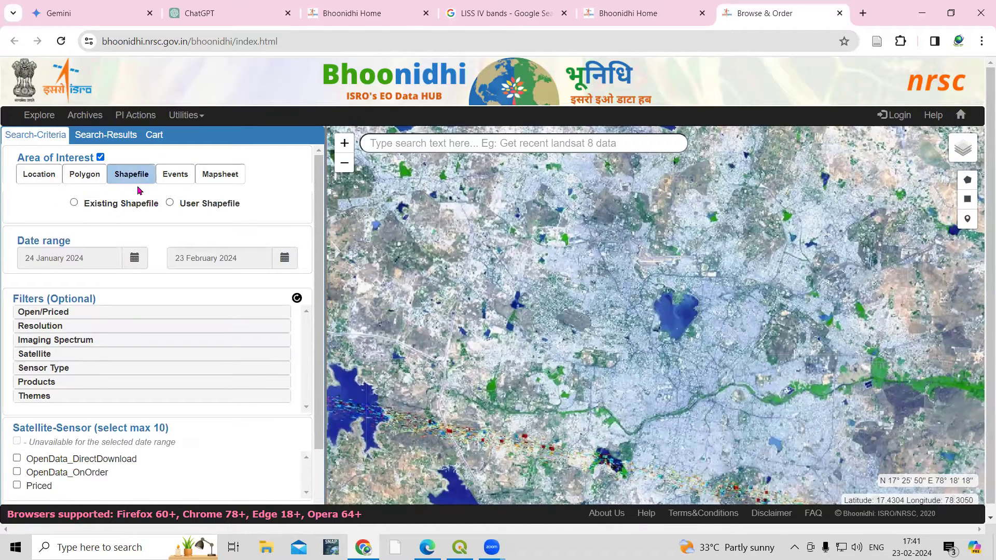
pyautogui.click(33, 176)
pyautogui.click(128, 213)
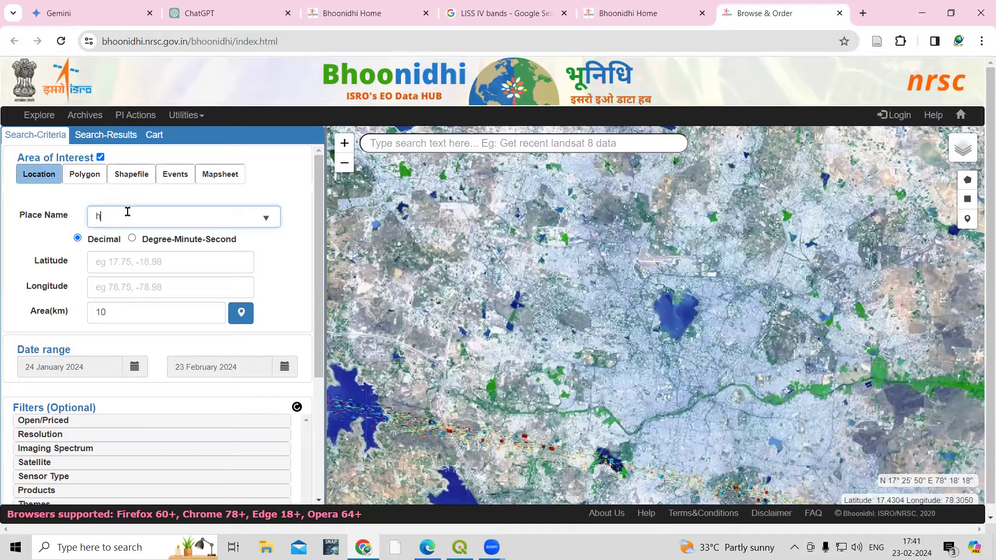
pyautogui.write('hy')
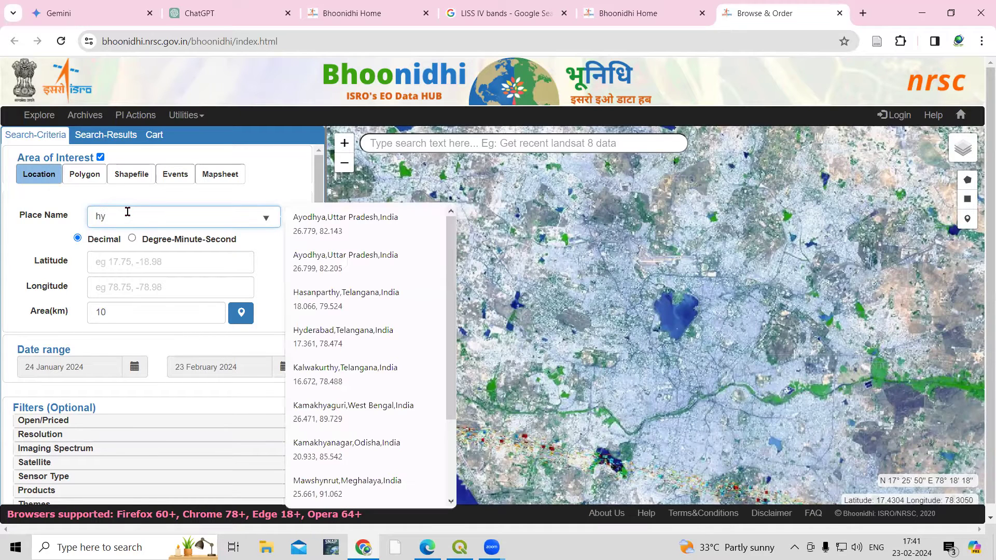
pyautogui.write('de')
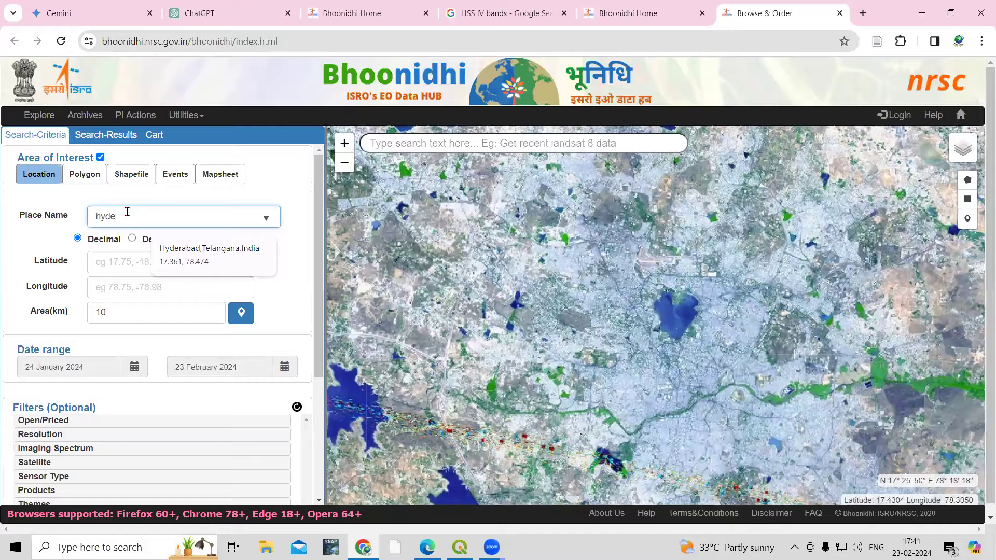
pyautogui.click(243, 250)
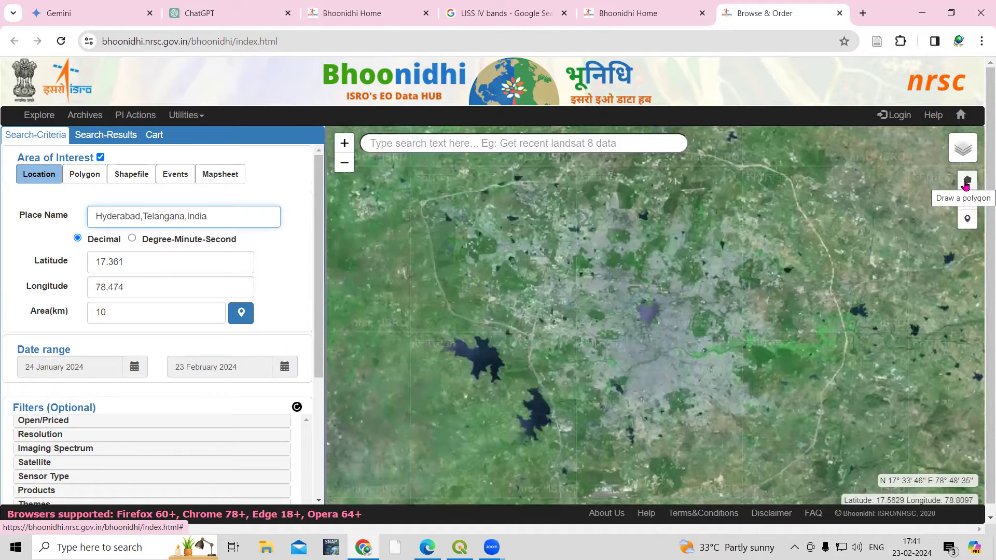
# Step: Draw a four-corner polygon area of interest over central Hyderabad on the map
pyautogui.click(965, 183)
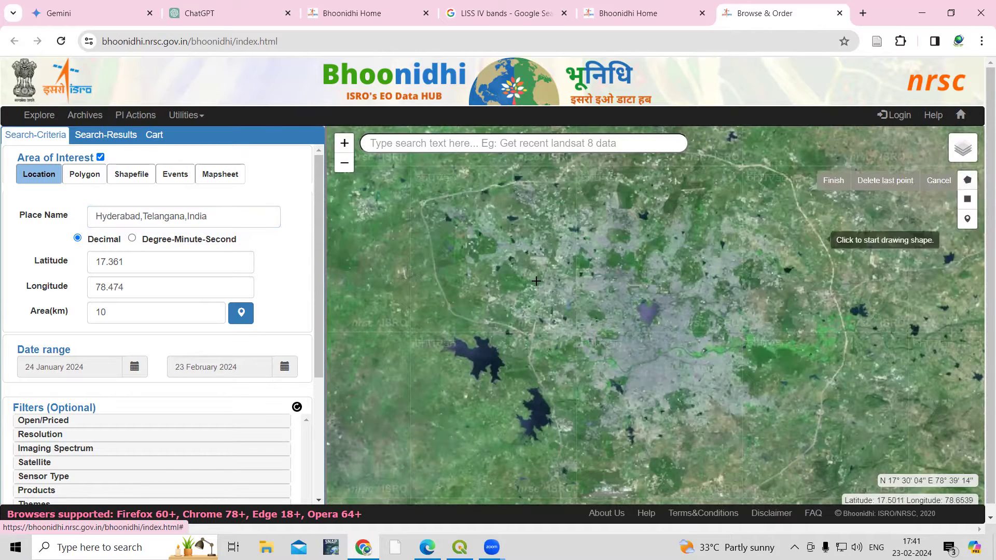
pyautogui.moveTo(548, 251); pyautogui.dragTo(566, 269)
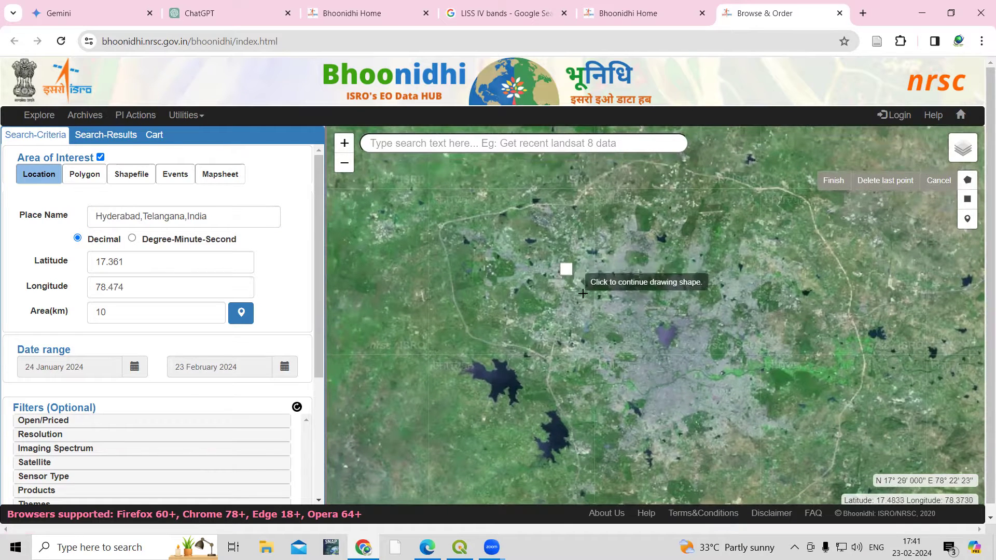
pyautogui.click(809, 264)
pyautogui.click(820, 415)
pyautogui.click(596, 427)
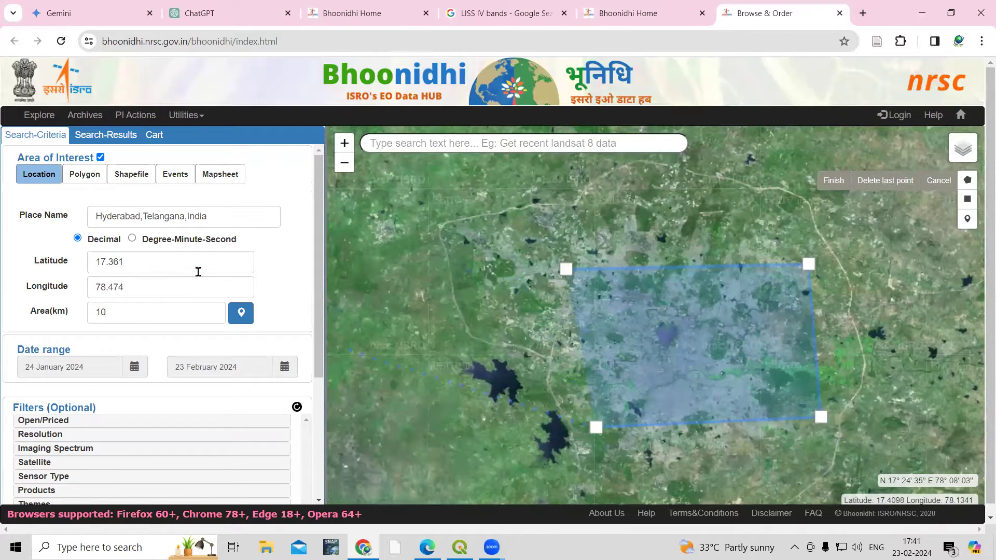
pyautogui.scroll(-2, 177, 278)
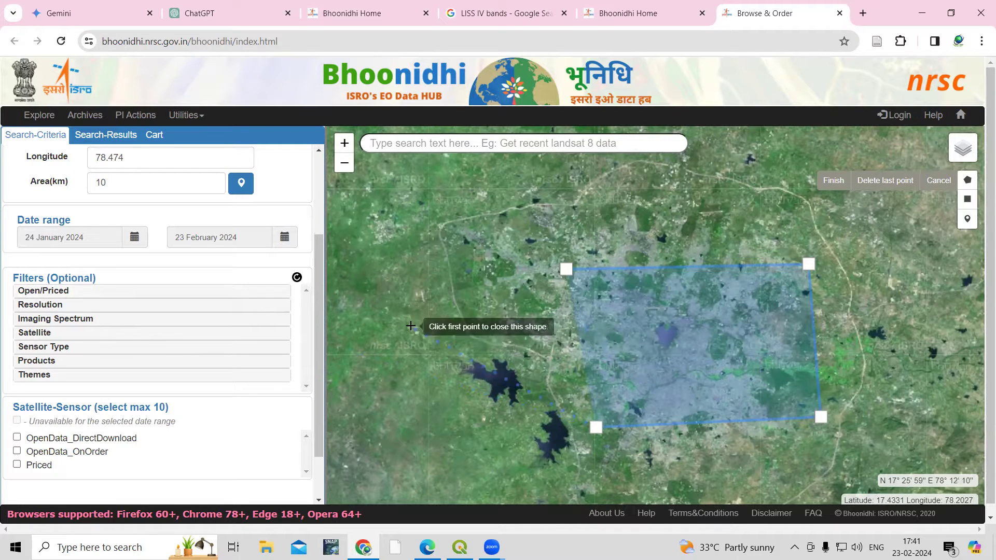
# Step: Set the search start date to 01 March 2023
pyautogui.click(132, 239)
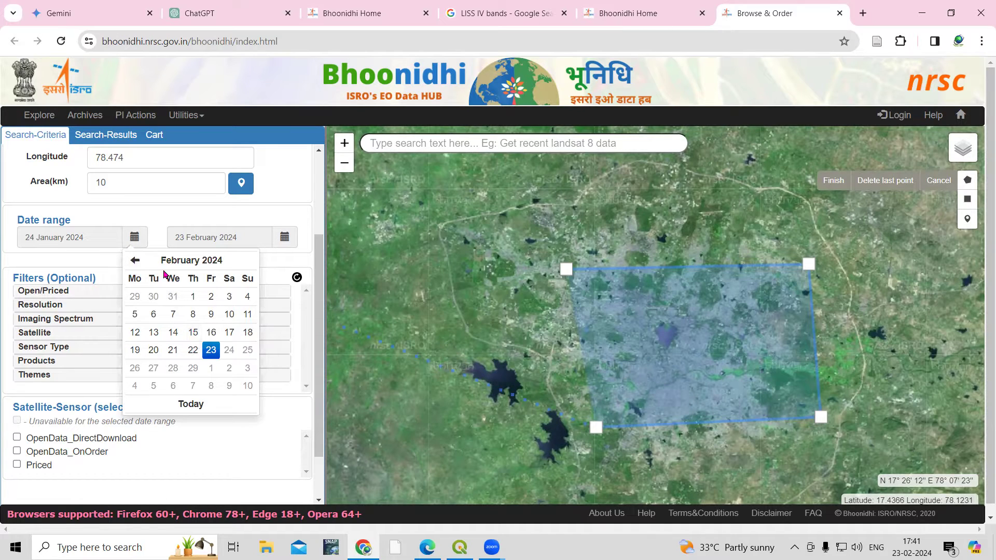
pyautogui.click(136, 263)
pyautogui.click(174, 262)
pyautogui.click(174, 262)
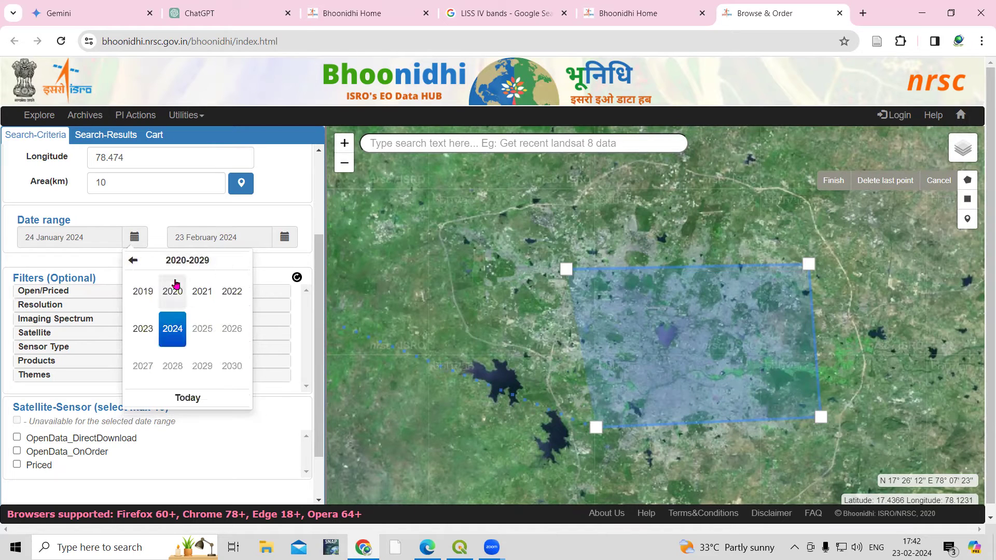
pyautogui.click(143, 329)
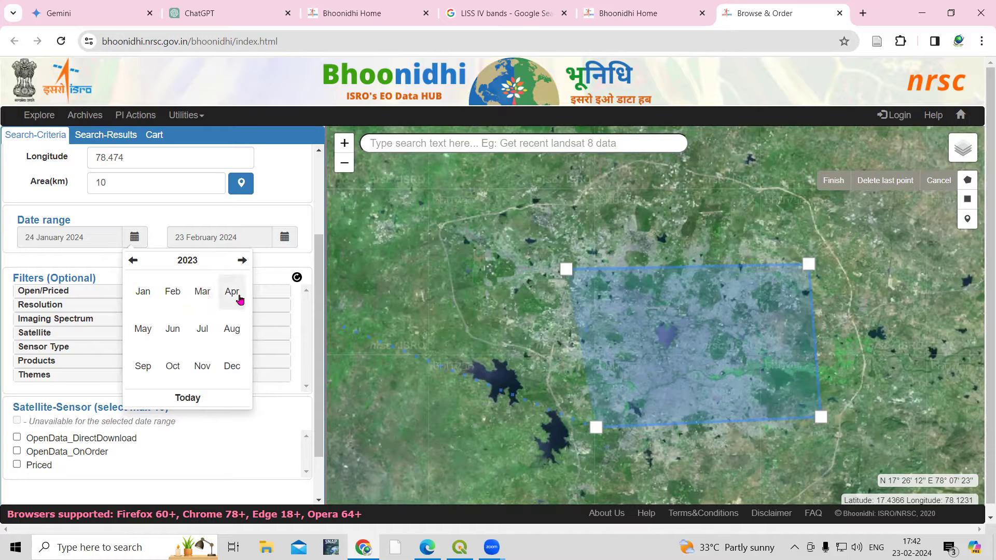
pyautogui.click(202, 300)
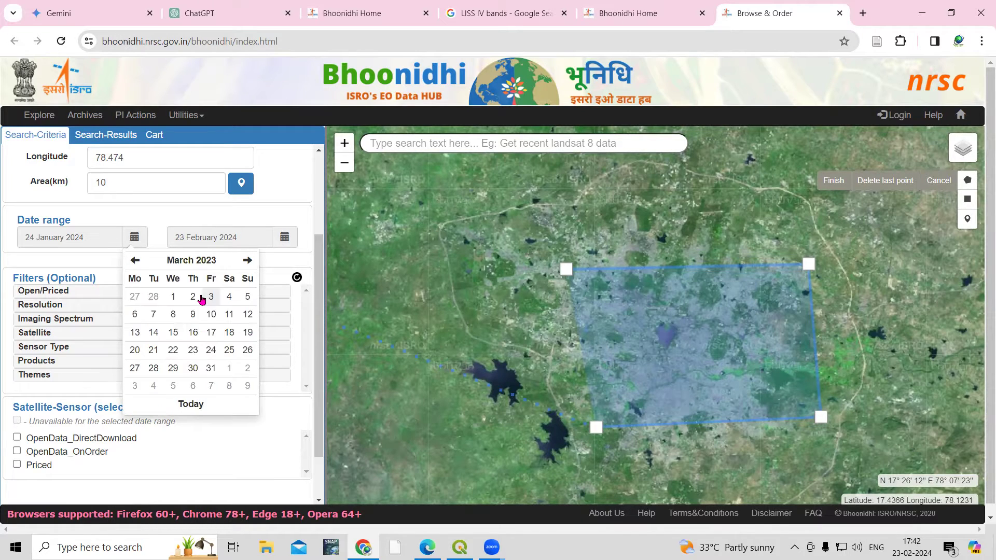
pyautogui.click(173, 302)
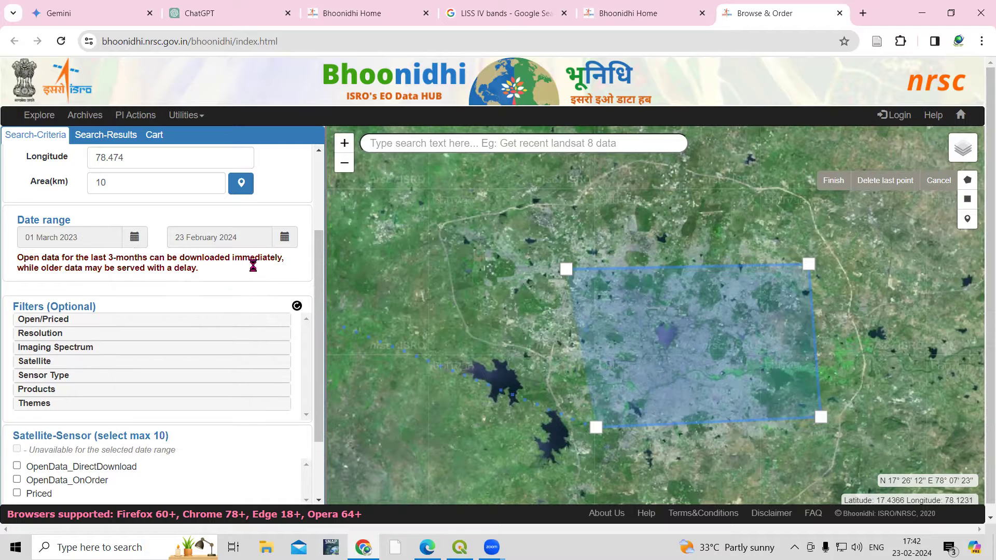
# Step: Set the search end date to 31 May 2023
pyautogui.click(284, 237)
pyautogui.click(332, 260)
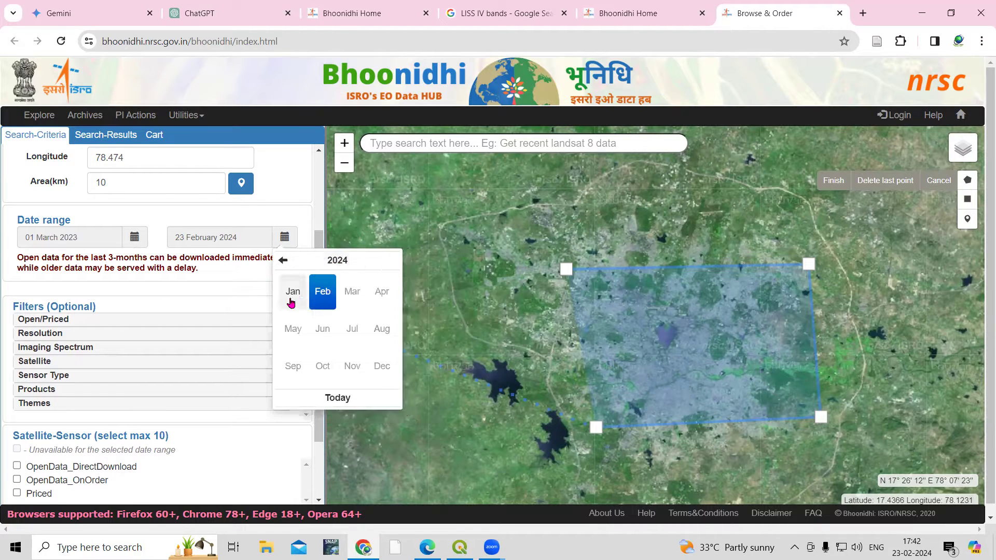
pyautogui.click(283, 261)
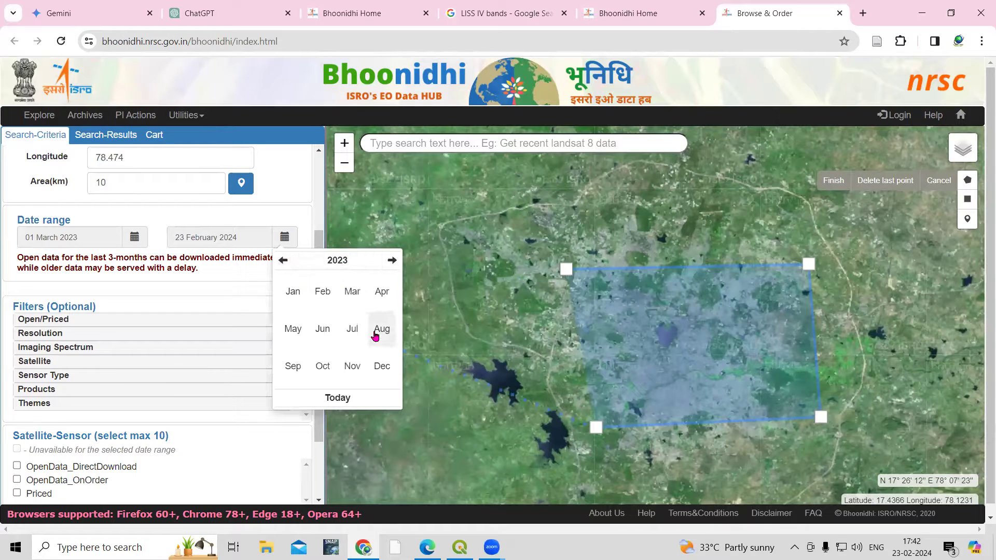
pyautogui.click(293, 329)
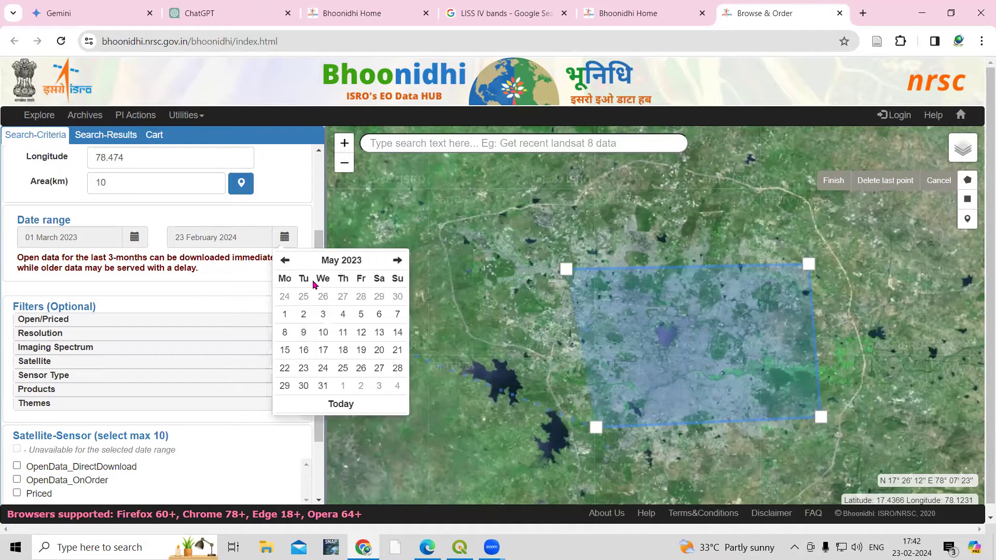
pyautogui.click(322, 386)
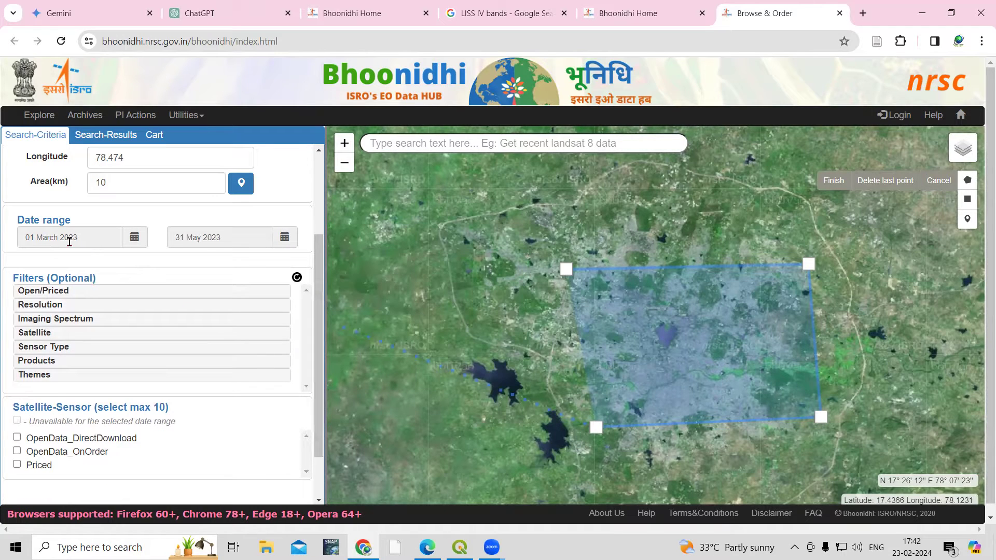
pyautogui.click(77, 291)
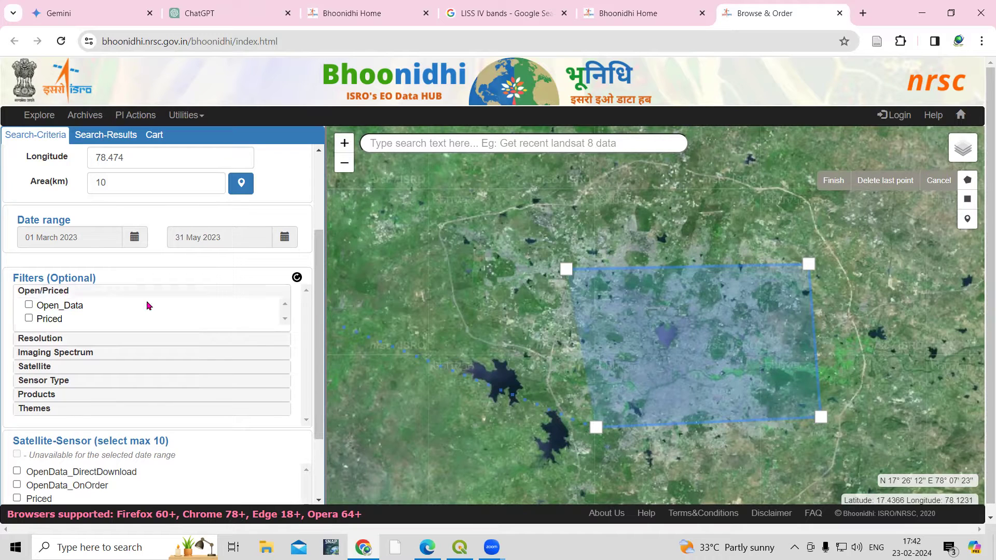
# Step: Limit the search to Open_Data at 5m–25m medium resolution, checking the LISS IV band specs
pyautogui.click(29, 306)
pyautogui.scroll(-1, 117, 335)
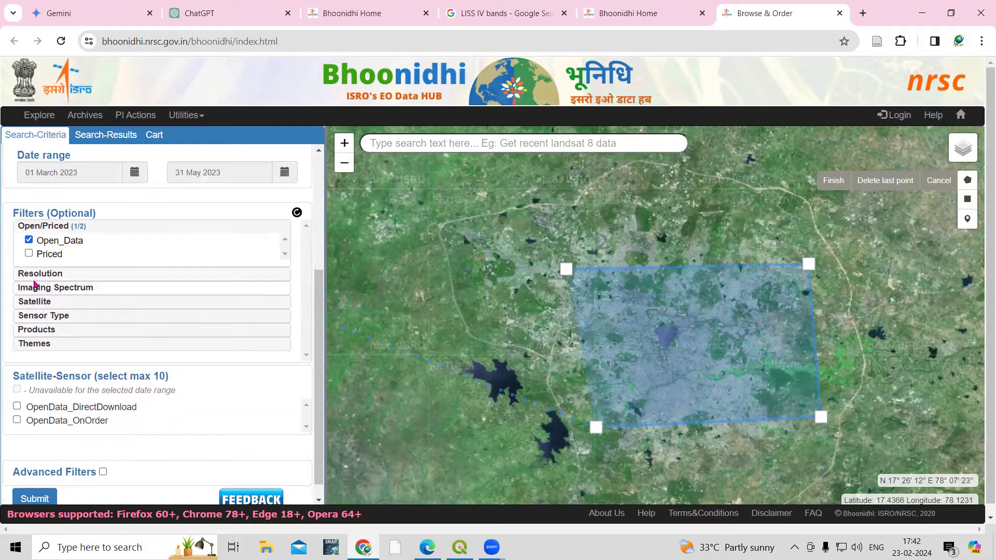
pyautogui.click(34, 275)
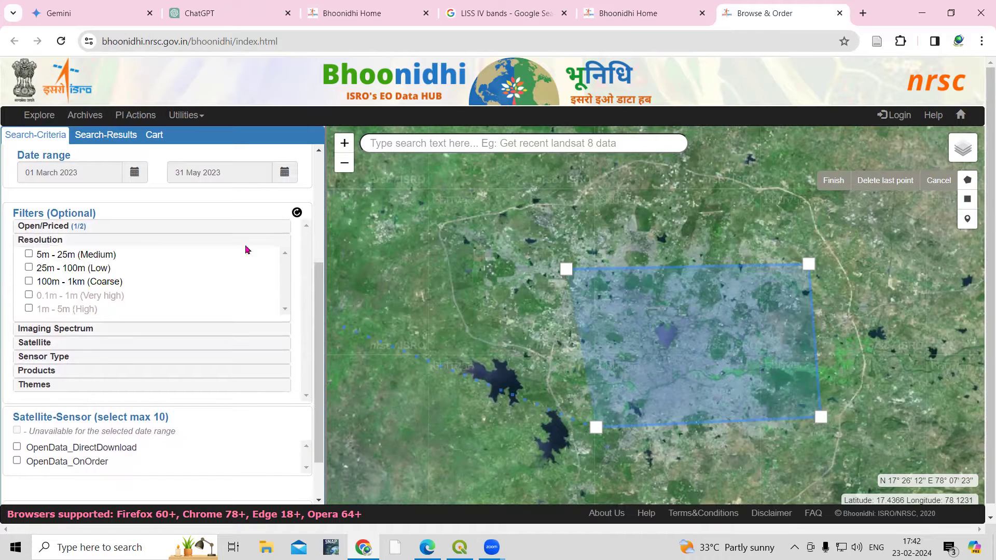
pyautogui.click(525, 16)
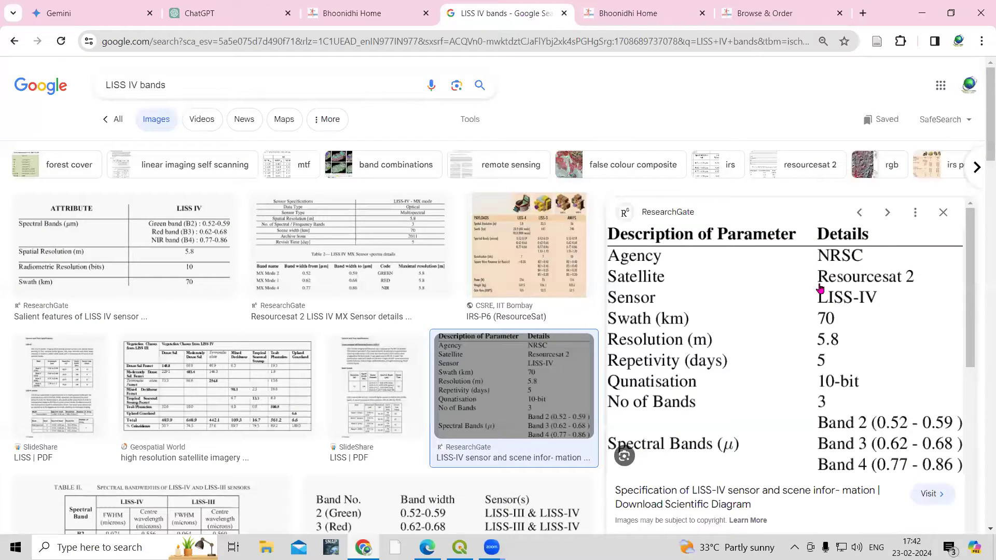
pyautogui.click(762, 13)
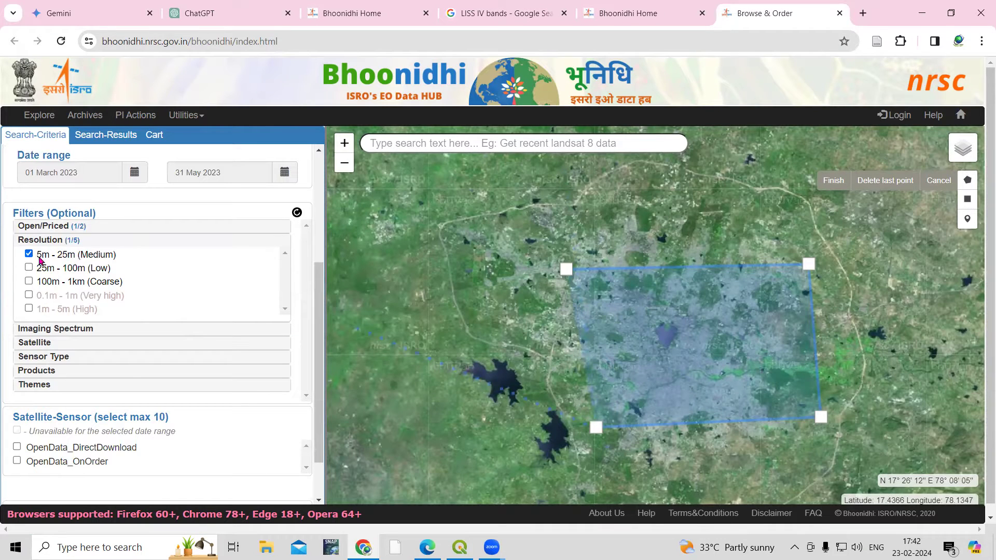
# Step: Restrict the search to Optical imagery from ResourceSat-2, rechecking the LISS IV specifications
pyautogui.click(70, 332)
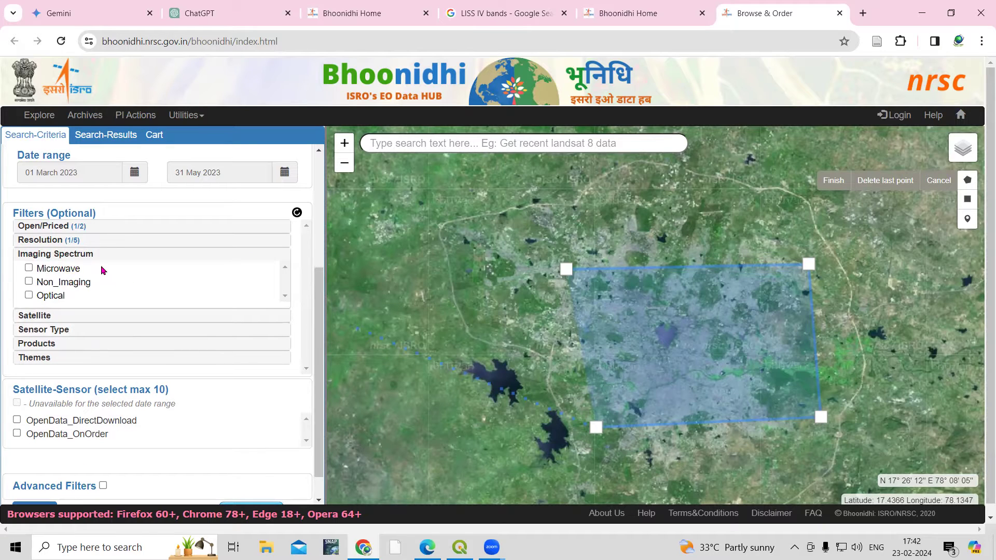
pyautogui.click(29, 296)
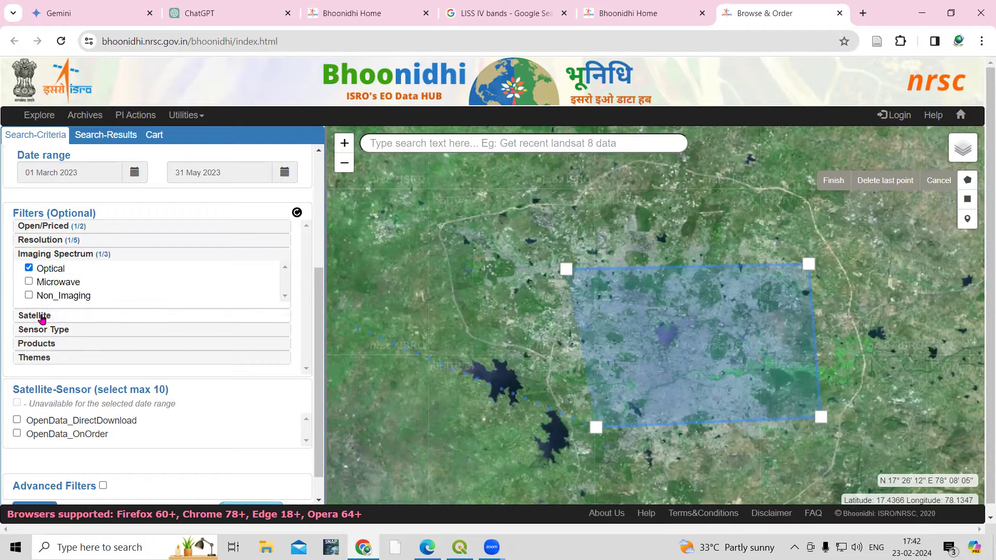
pyautogui.click(120, 317)
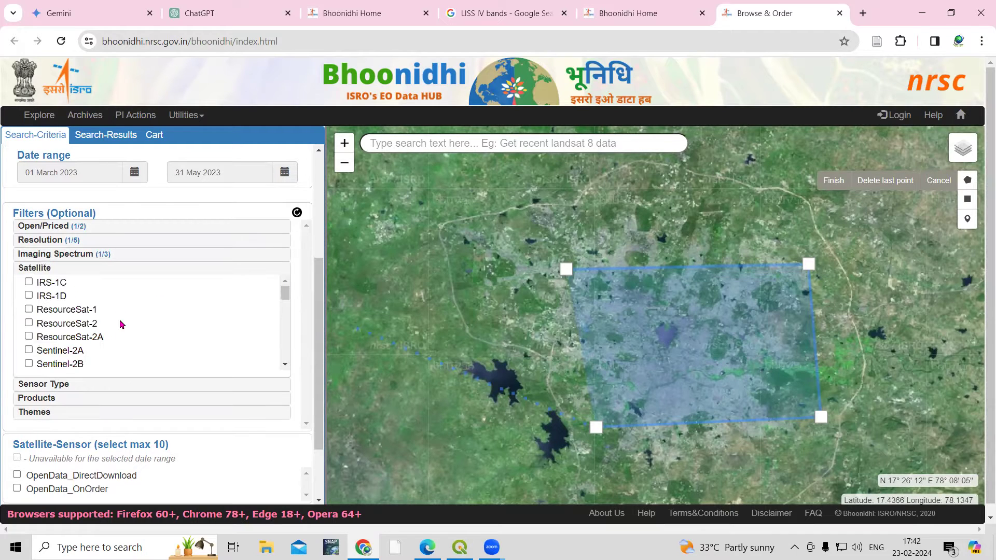
pyautogui.click(29, 323)
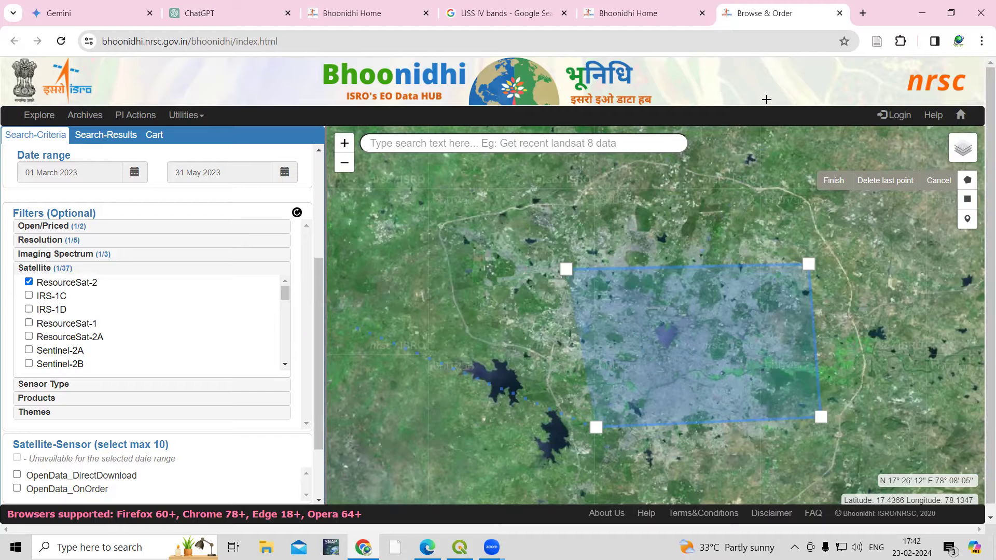
pyautogui.click(519, 23)
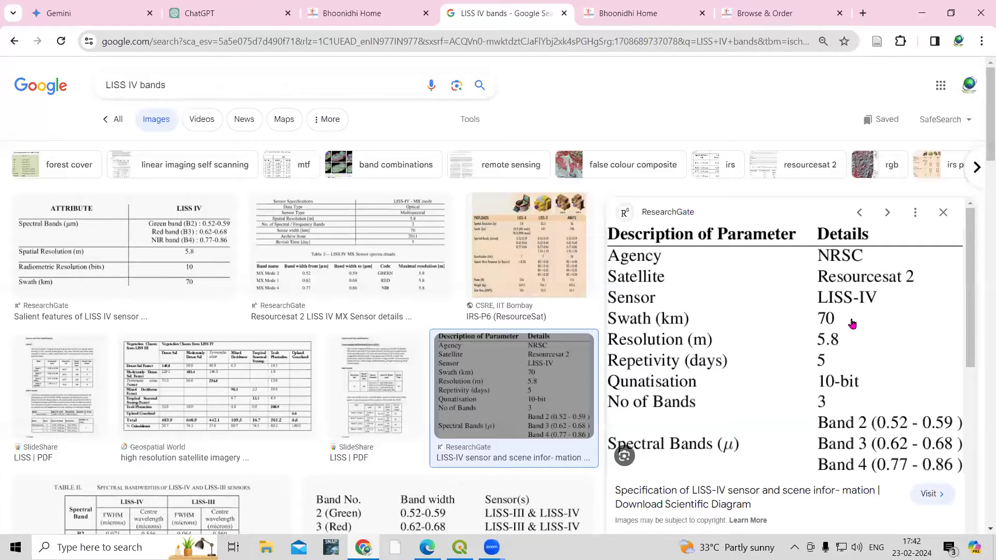
pyautogui.click(747, 14)
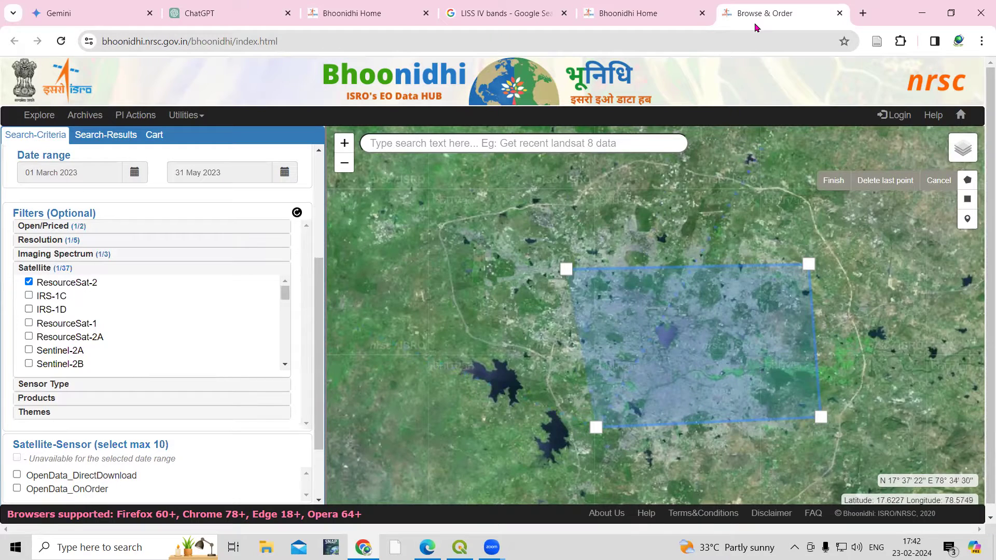
pyautogui.click(58, 386)
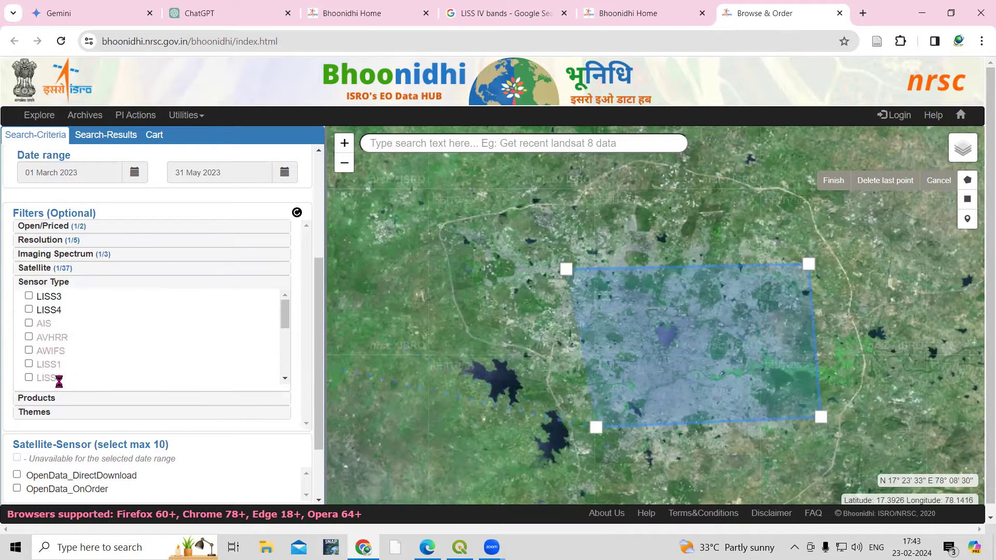
# Step: Select the LISS4 sensor type and look through the Products and Themes filters
pyautogui.click(28, 310)
pyautogui.scroll(-3, 183, 336)
pyautogui.click(36, 398)
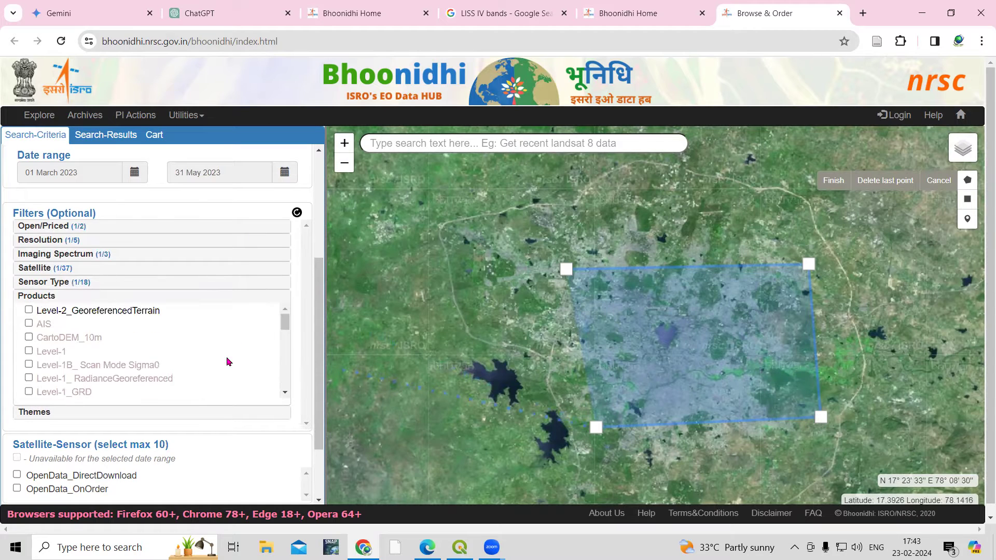
pyautogui.scroll(1, 169, 351)
pyautogui.scroll(-10, 169, 351)
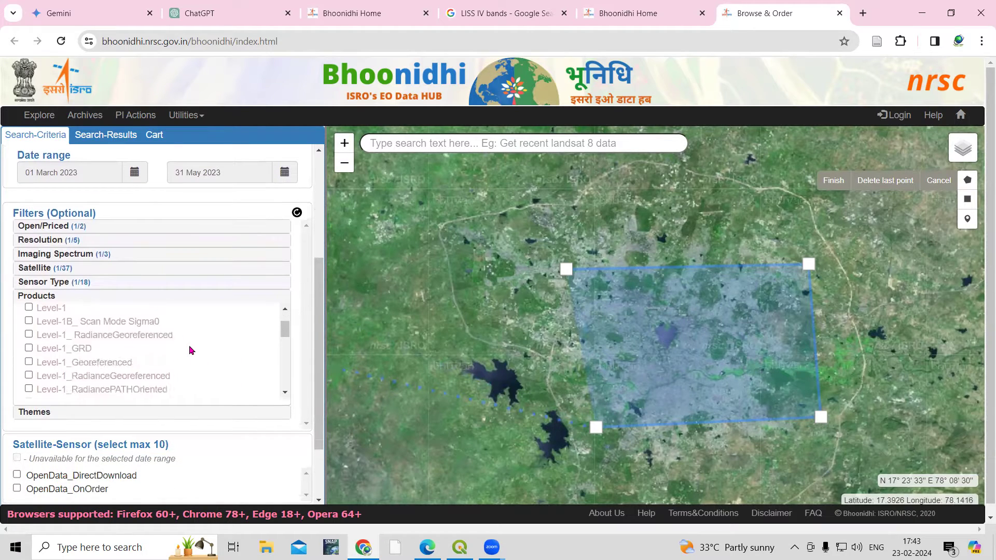
pyautogui.scroll(5, 186, 352)
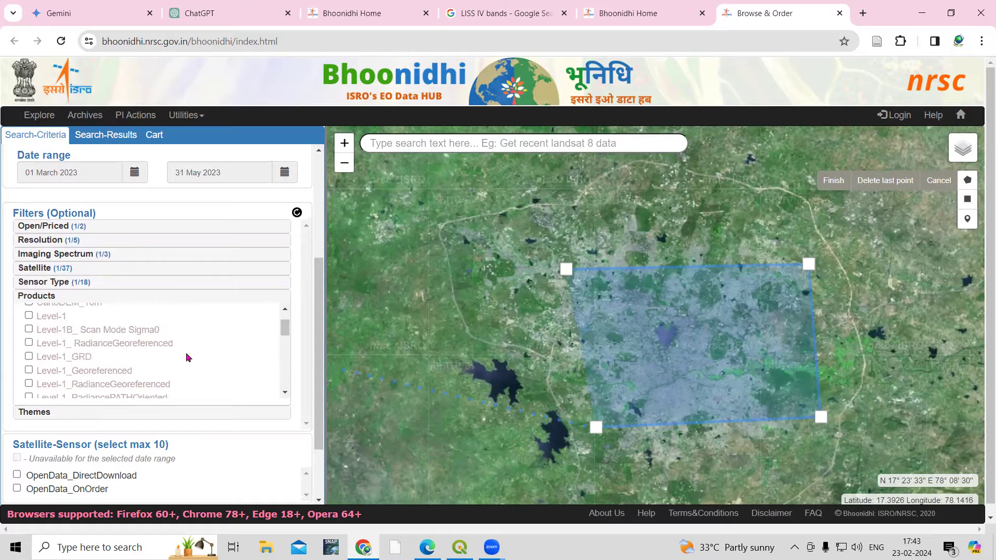
pyautogui.click(46, 413)
pyautogui.scroll(-2, 150, 347)
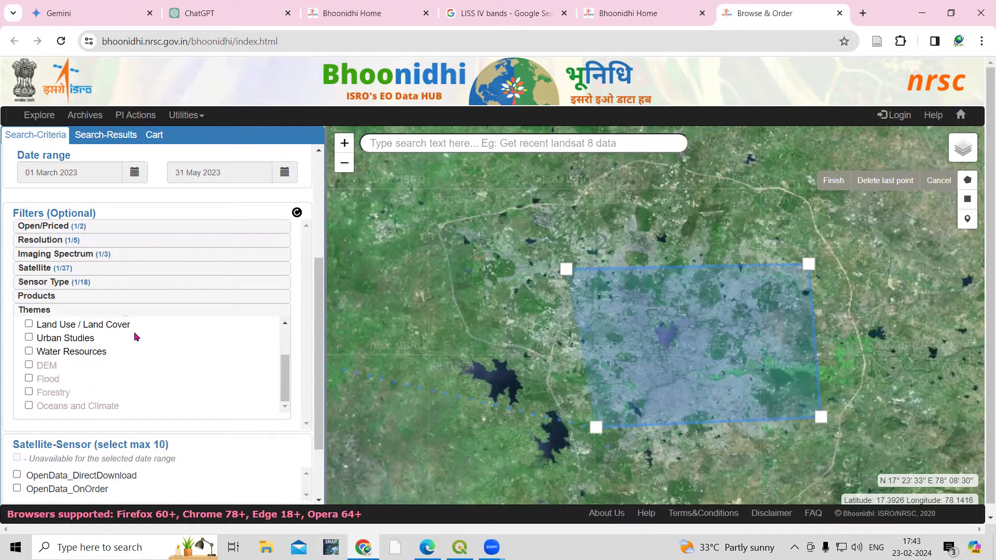
pyautogui.click(156, 311)
pyautogui.scroll(-1, 171, 372)
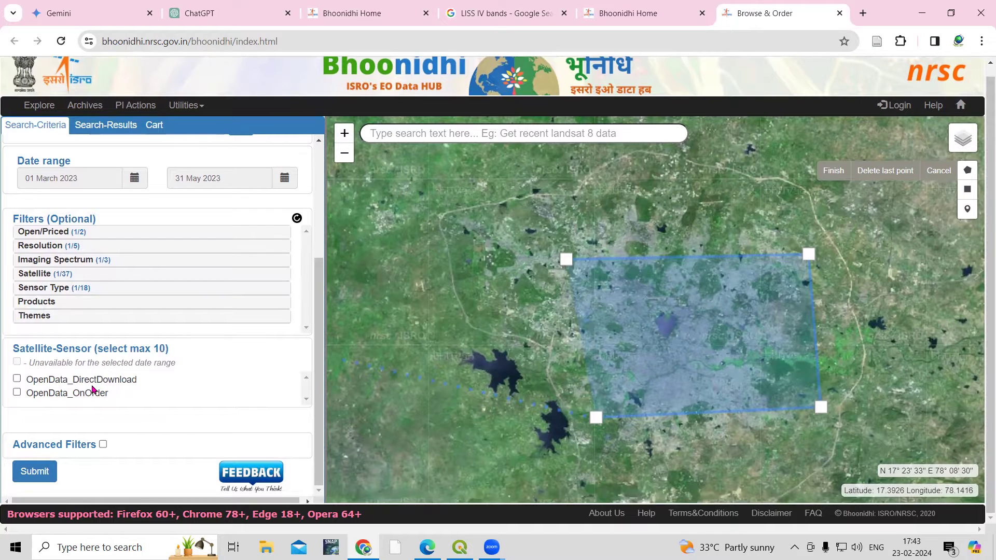
# Step: Tick OpenData_DirectDownload and ResourceSat-2_LISS4(MX70)_L2, then submit the search
pyautogui.click(16, 378)
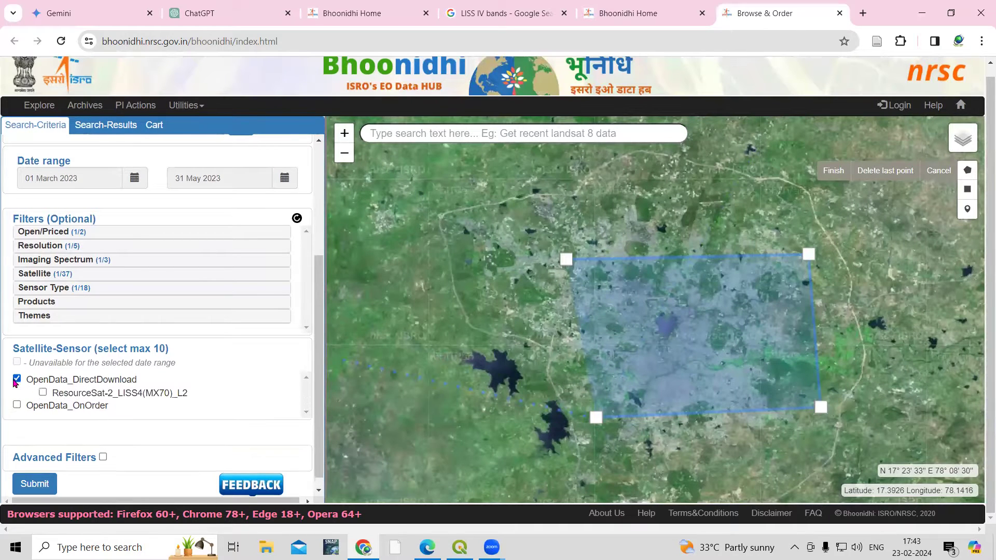
pyautogui.click(42, 393)
pyautogui.scroll(-1, 181, 394)
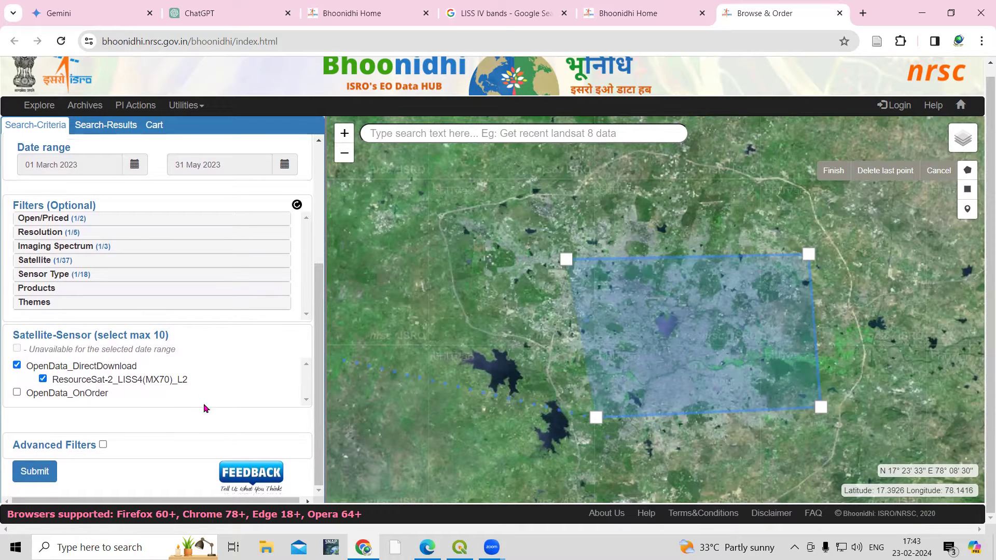
pyautogui.click(40, 476)
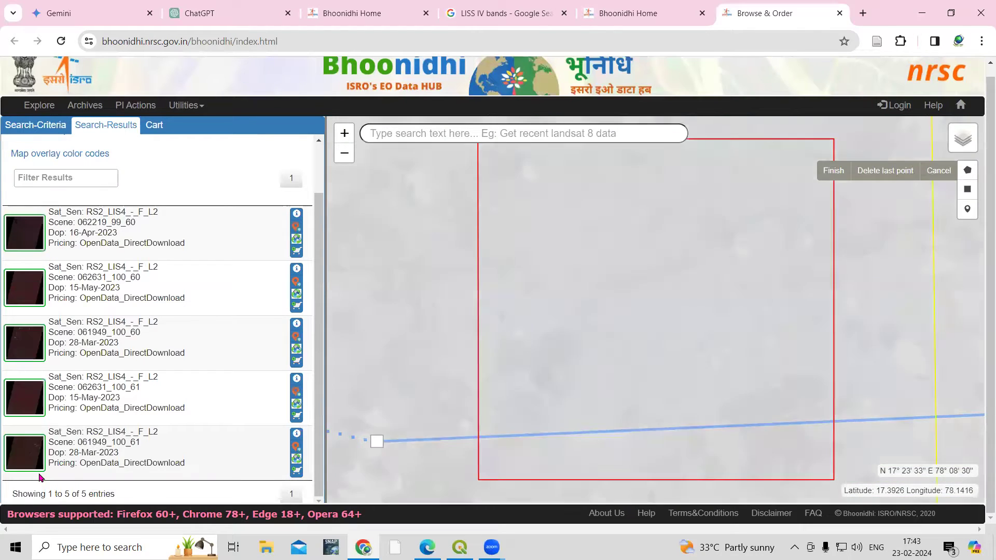
# Step: Zoom the map around the five LISS4 footprints over Hyderabad, then view the first scene's metadata
pyautogui.scroll(-1, 581, 379)
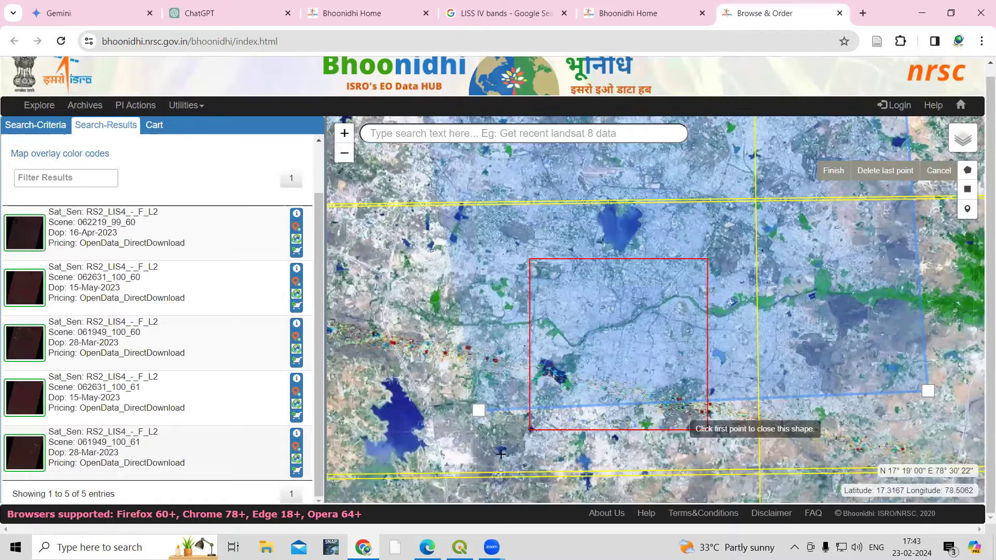
pyautogui.scroll(-1, 701, 290)
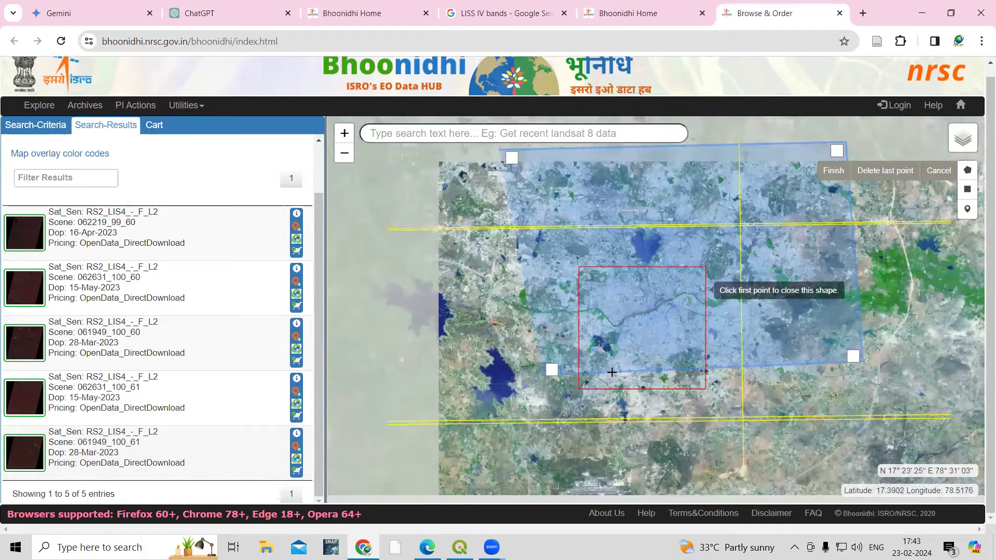
pyautogui.scroll(-1, 612, 371)
pyautogui.scroll(-1, 586, 352)
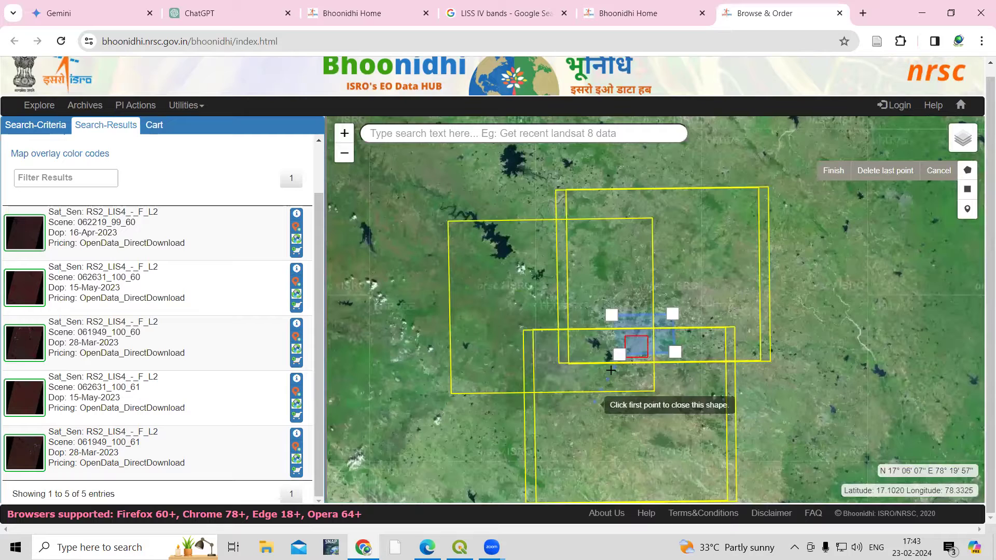
pyautogui.scroll(1, 644, 392)
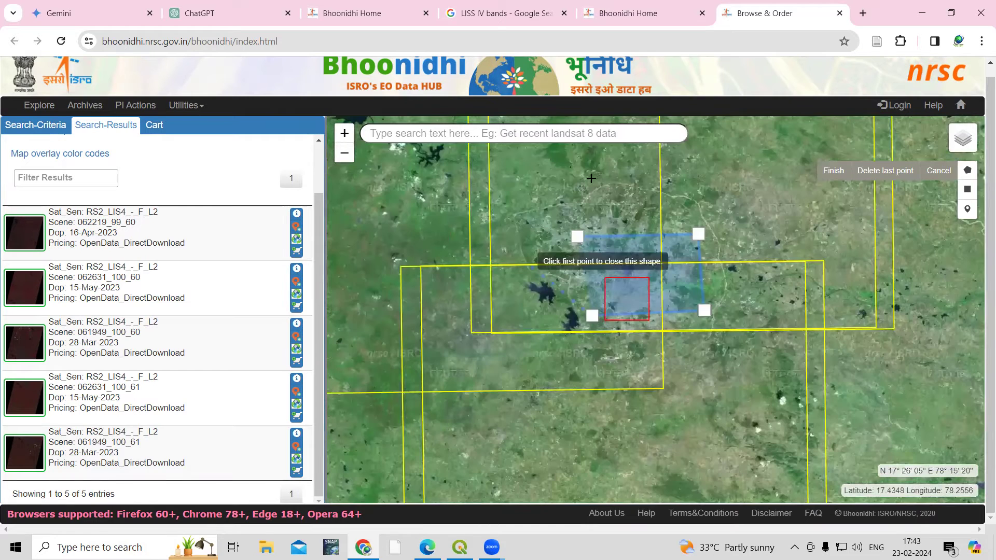
pyautogui.scroll(-1, 602, 308)
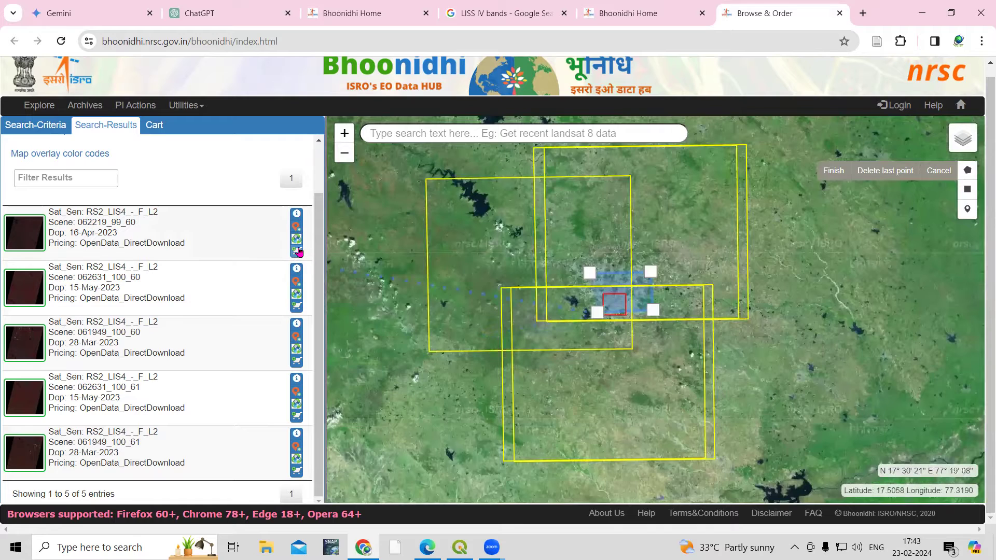
pyautogui.click(298, 215)
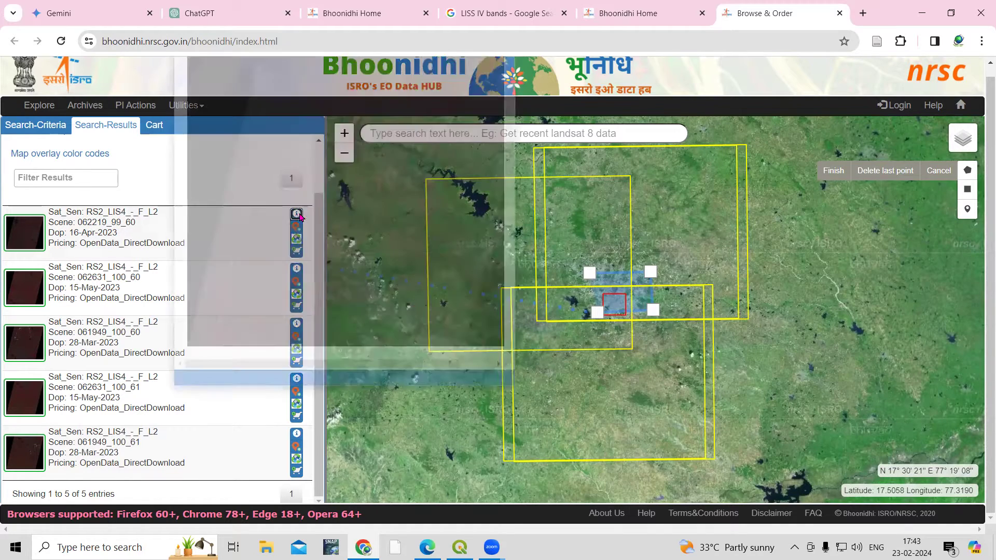
pyautogui.scroll(-5, 342, 373)
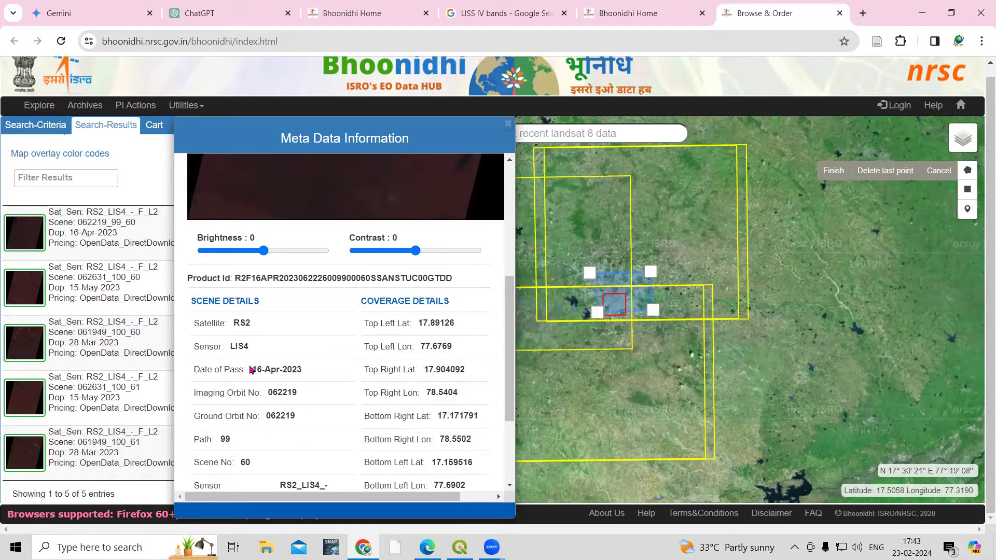
pyautogui.moveTo(255, 373); pyautogui.dragTo(304, 370)
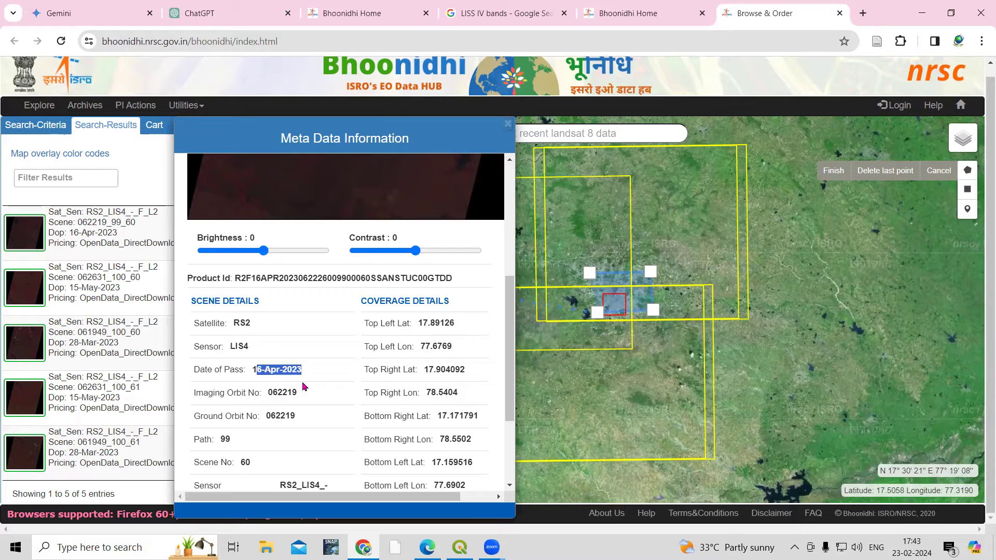
pyautogui.scroll(-3, 297, 404)
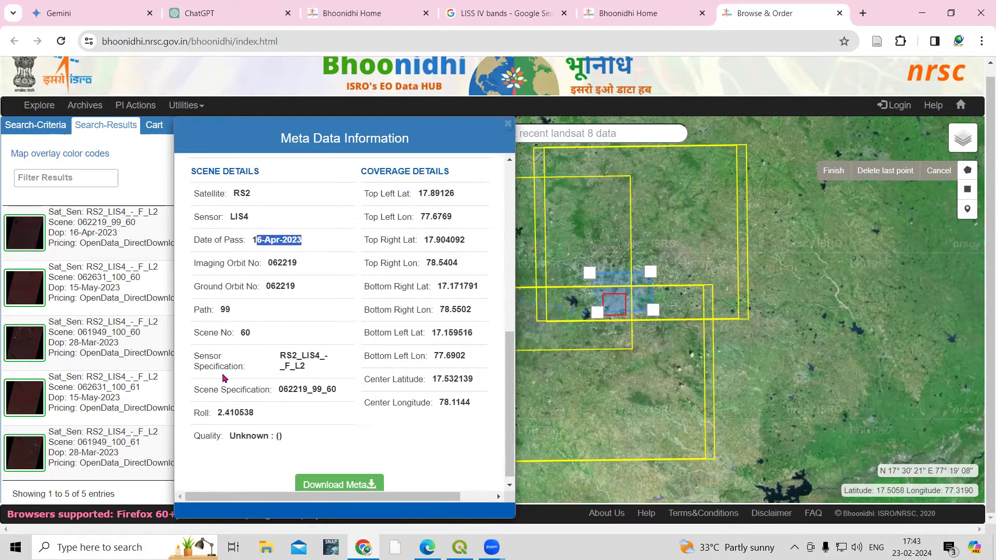
pyautogui.scroll(-1, 394, 363)
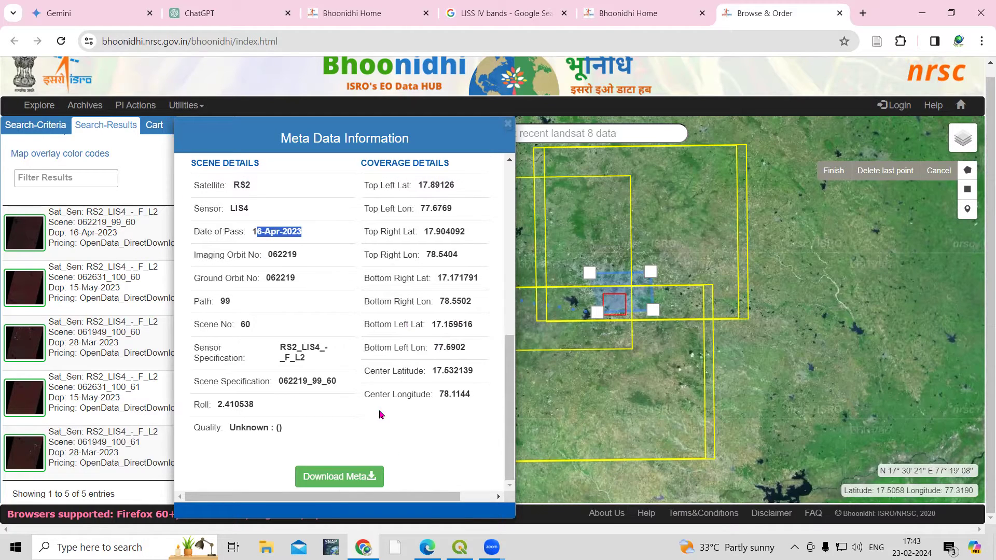
pyautogui.scroll(1, 371, 407)
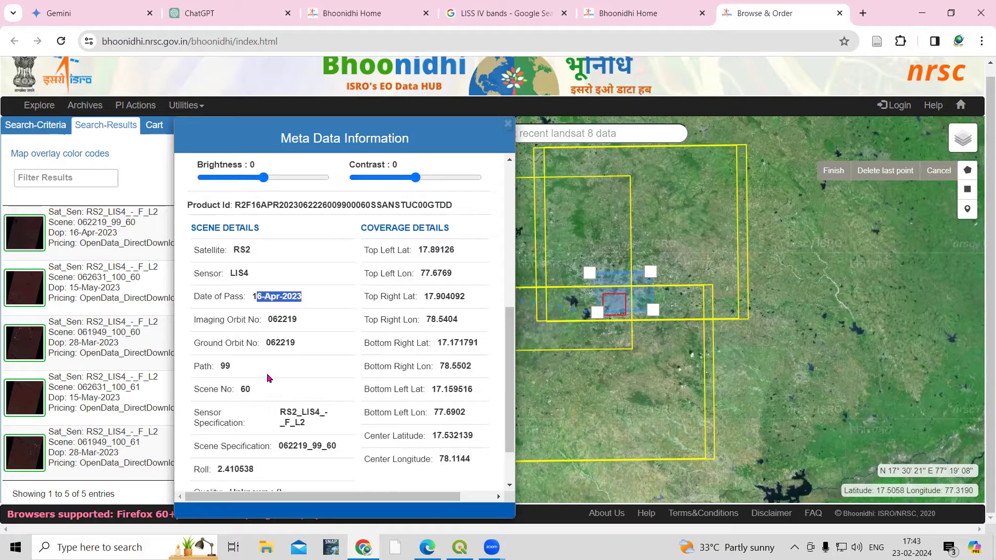
pyautogui.scroll(4, 249, 394)
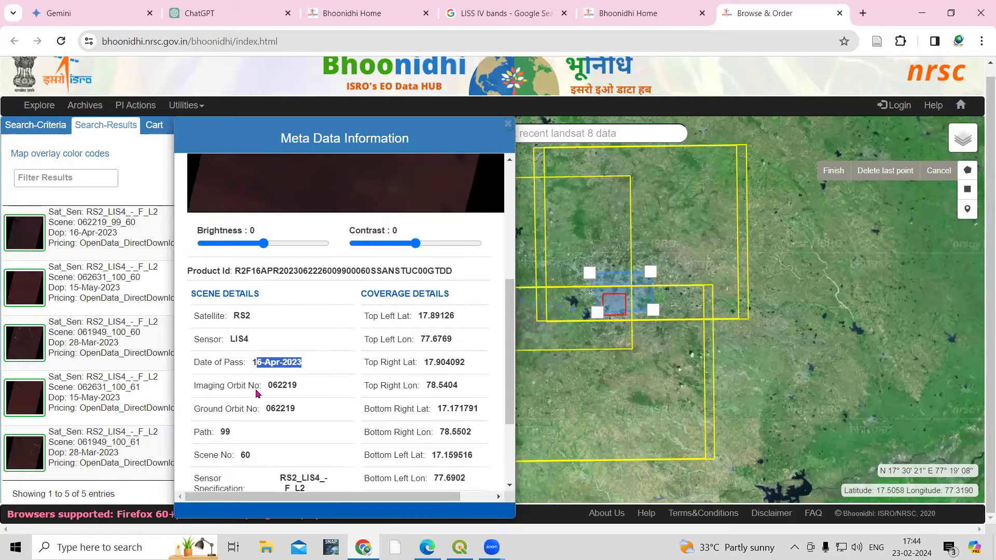
pyautogui.scroll(1, 360, 269)
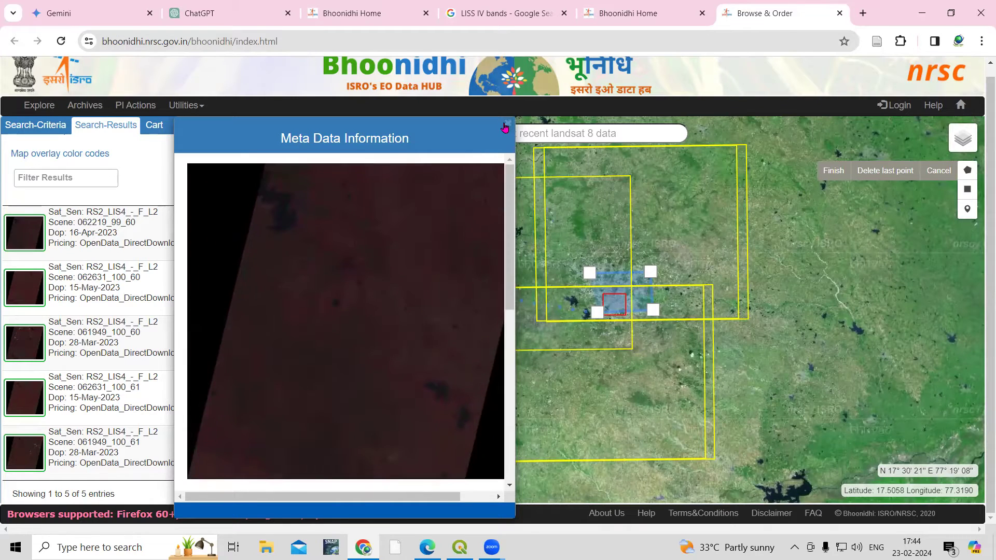
pyautogui.click(507, 124)
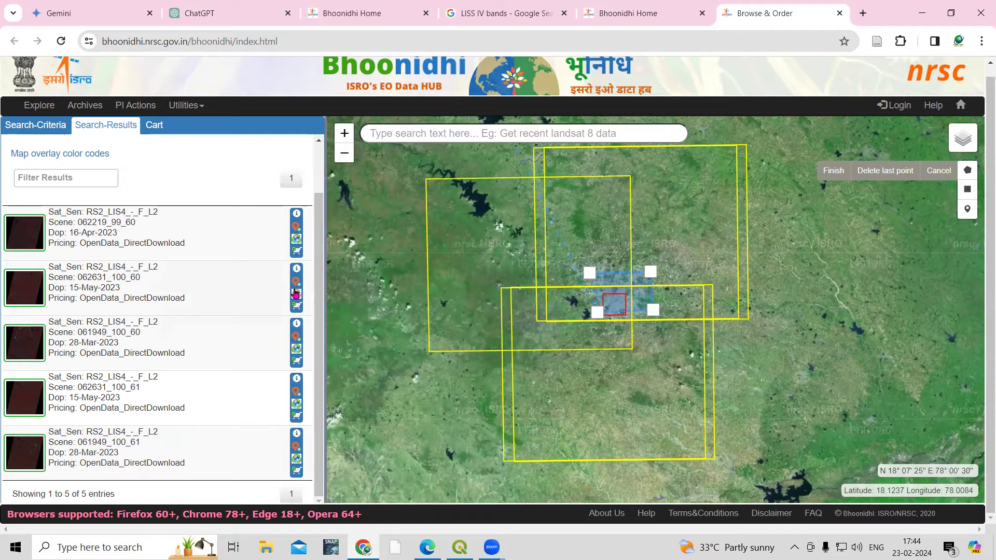
# Step: Show the first two results' footprints, then add the 15-May-2023 scene 062631_100_60 to the cart
pyautogui.click(295, 227)
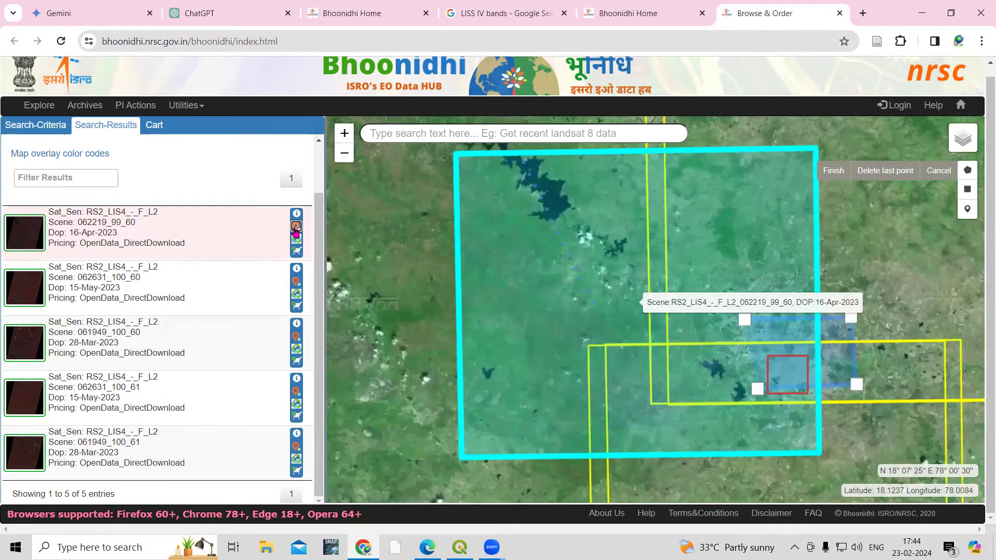
pyautogui.click(296, 281)
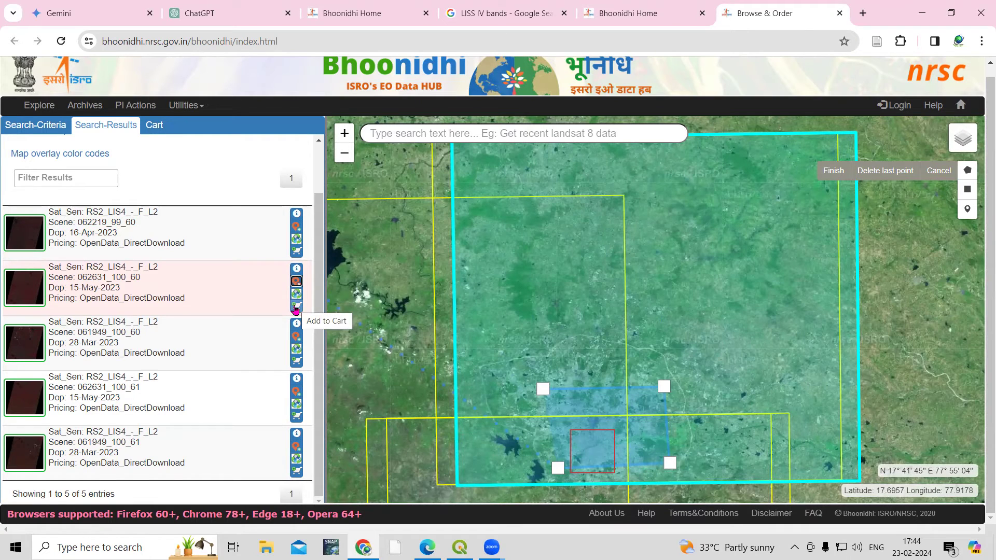
pyautogui.click(296, 308)
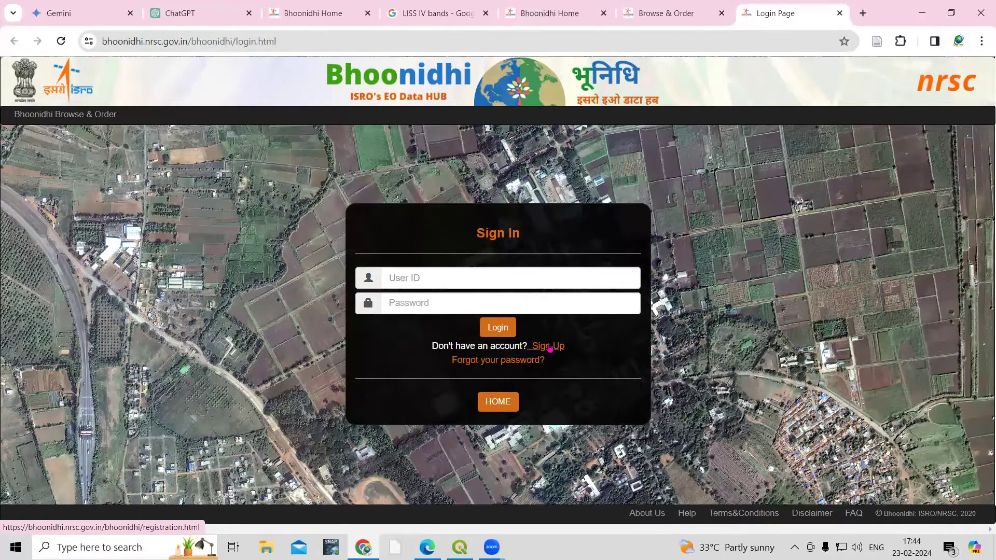
# Step: Log in with the account user ID and password, then choose Geology and Mineral Resources and Disaster Management Support
pyautogui.click(406, 276)
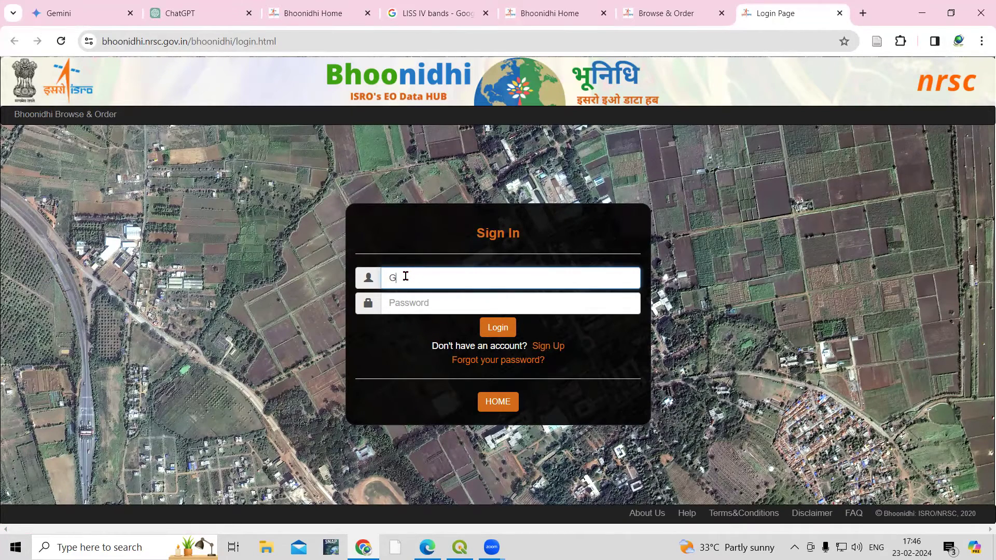
pyautogui.click(418, 306)
pyautogui.write('••••••••••••')
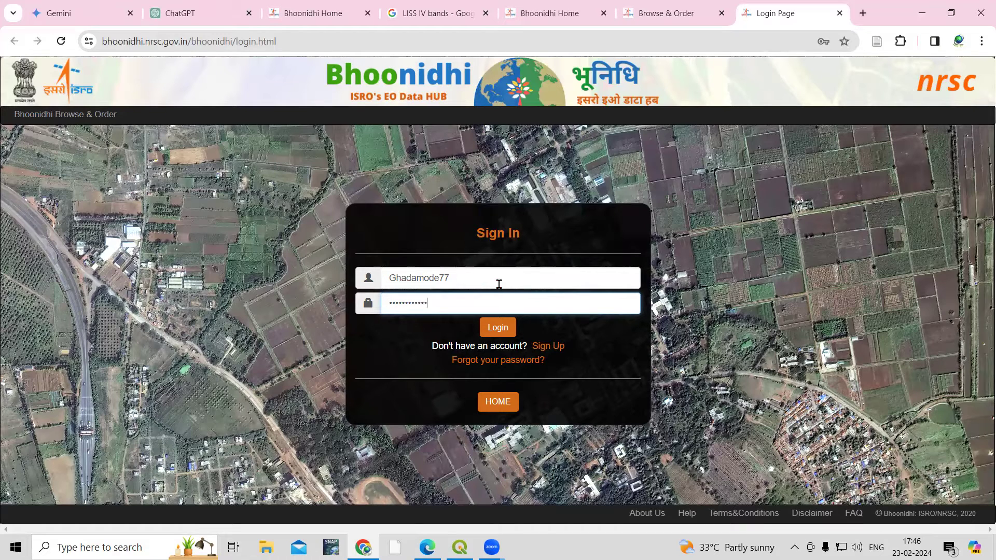
pyautogui.click(512, 334)
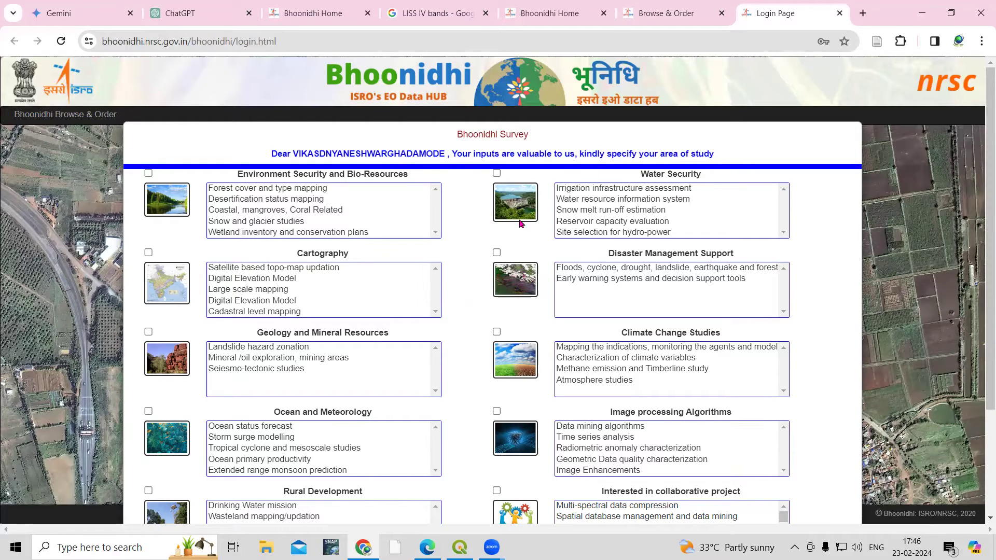
pyautogui.click(148, 332)
pyautogui.click(497, 252)
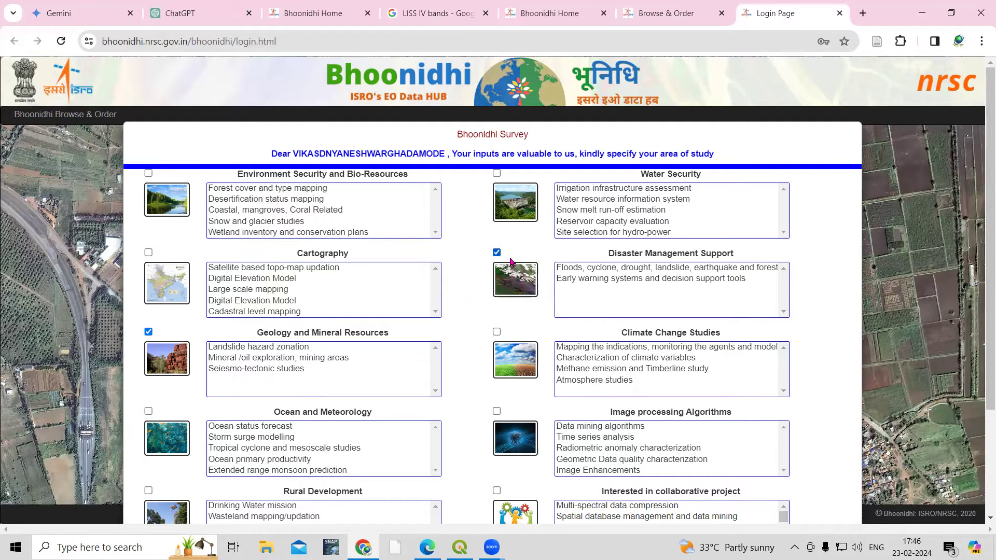
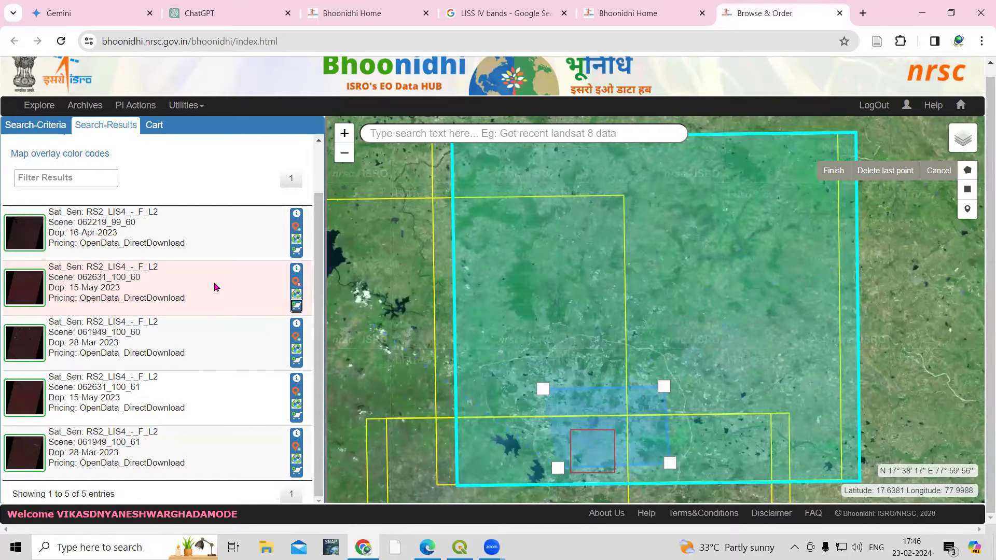
# Step: Add scene 062631_100_60 (15-May-2023) to the Bhoonidhi cart, confirm it, and start its download
pyautogui.click(296, 306)
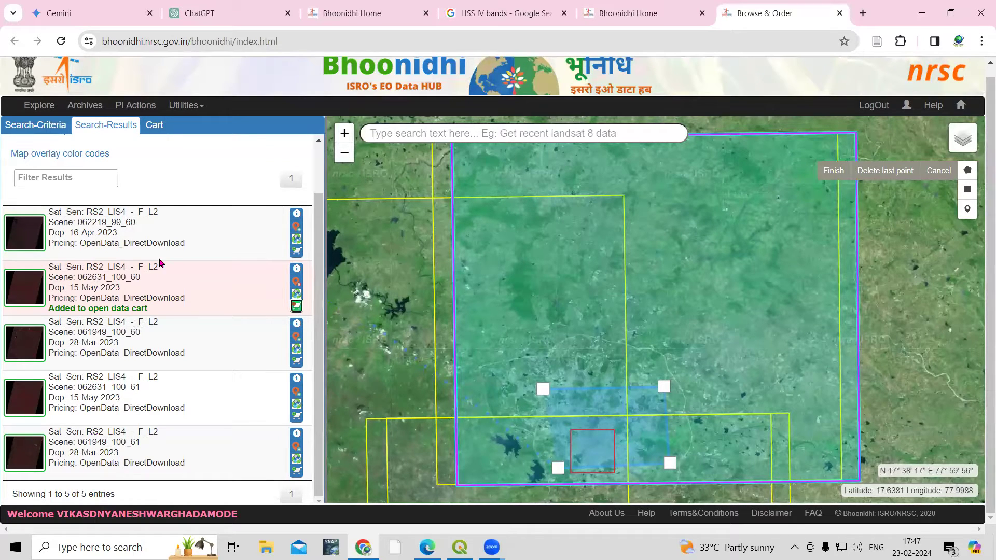
pyautogui.scroll(2, 161, 263)
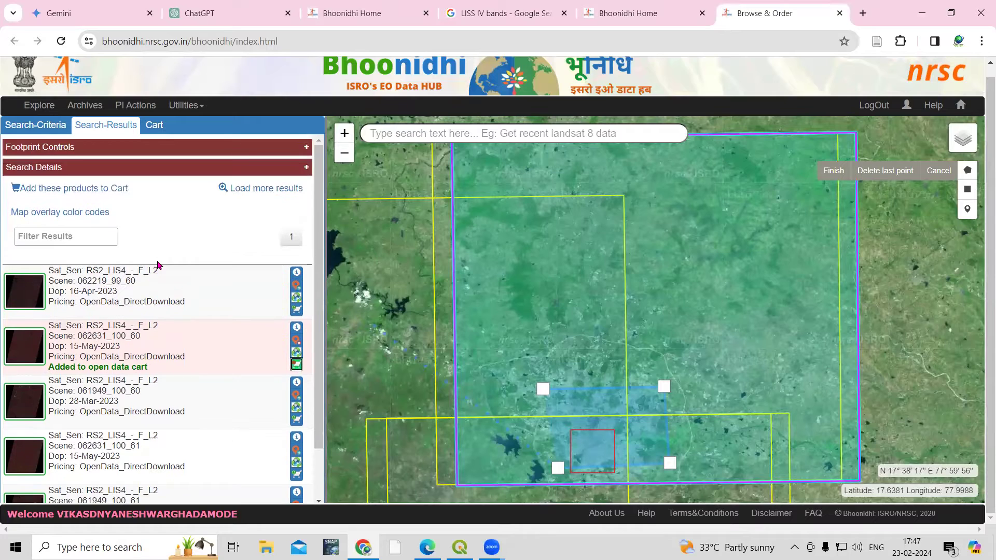
pyautogui.click(154, 127)
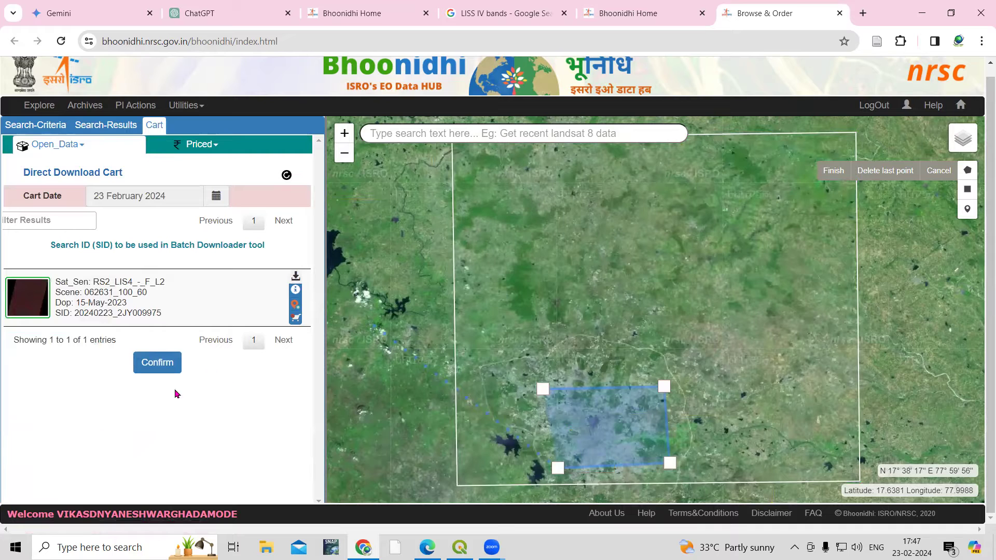
pyautogui.click(156, 367)
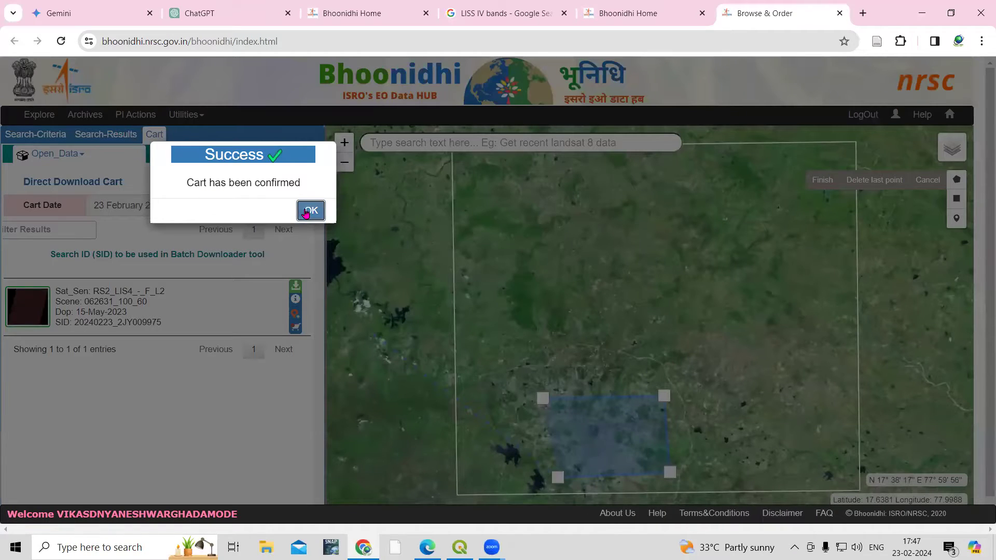
pyautogui.click(311, 210)
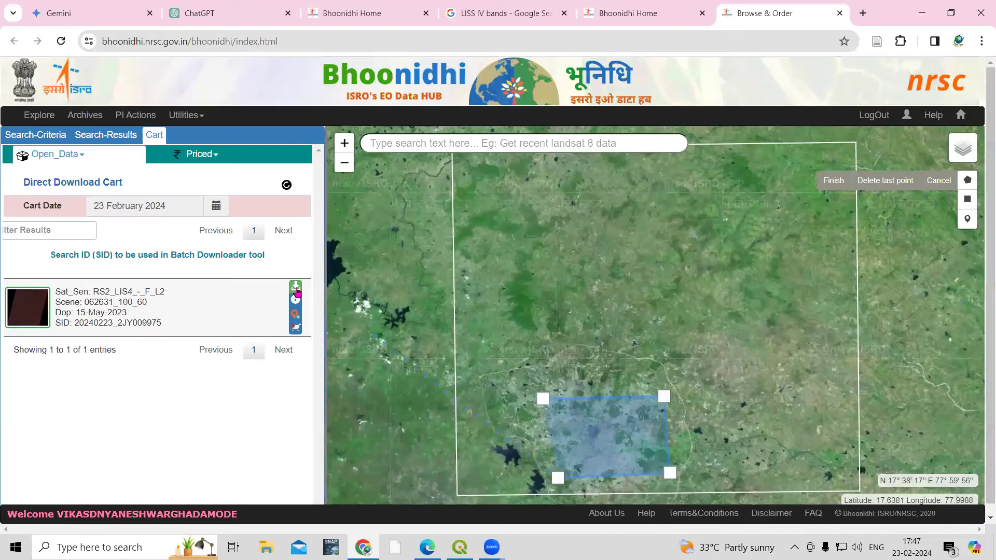
pyautogui.click(296, 288)
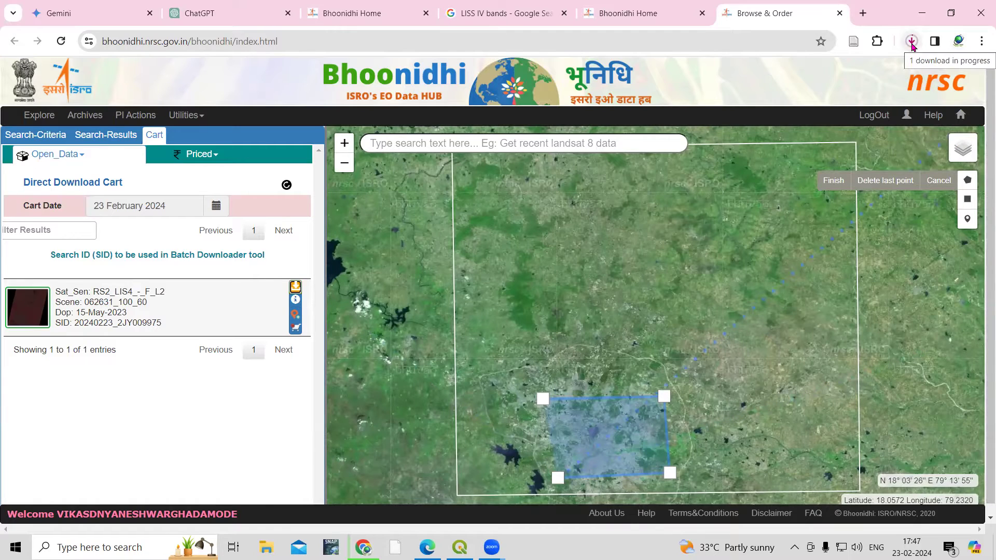
# Step: Open Chrome's Downloads list, launch ArcMap 10.8, and show the scene zip in File Explorer
pyautogui.click(981, 43)
pyautogui.click(863, 205)
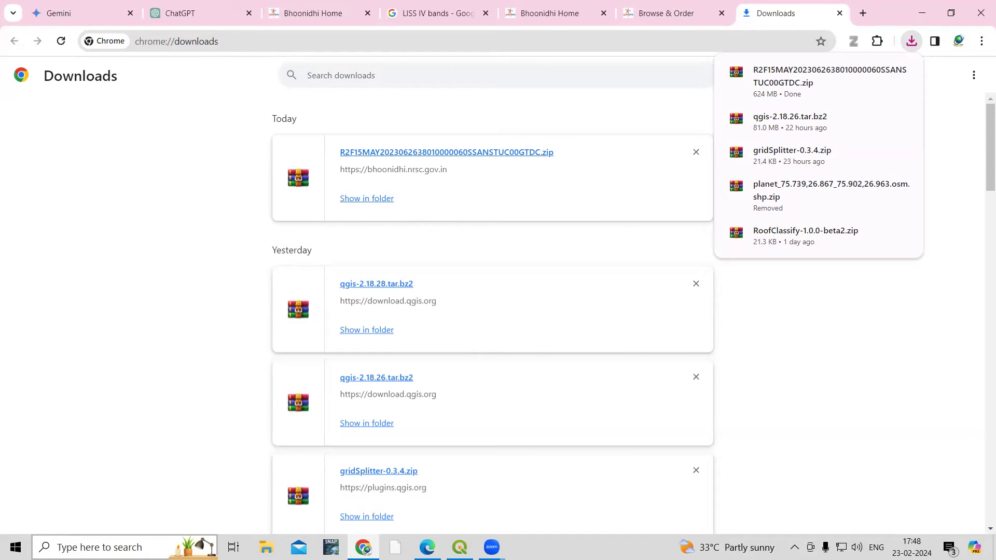
pyautogui.click(196, 545)
pyautogui.write('ar')
pyautogui.click(124, 201)
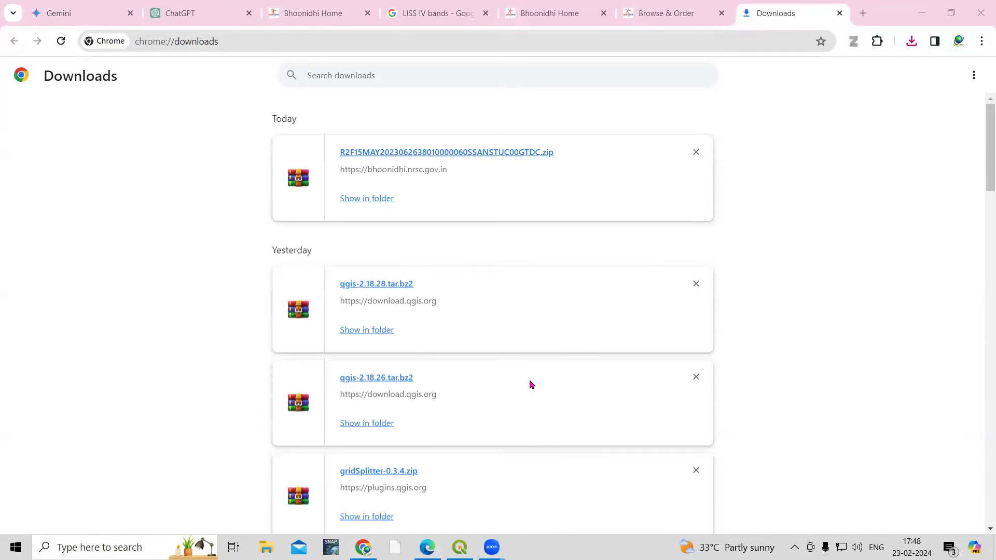
pyautogui.click(852, 311)
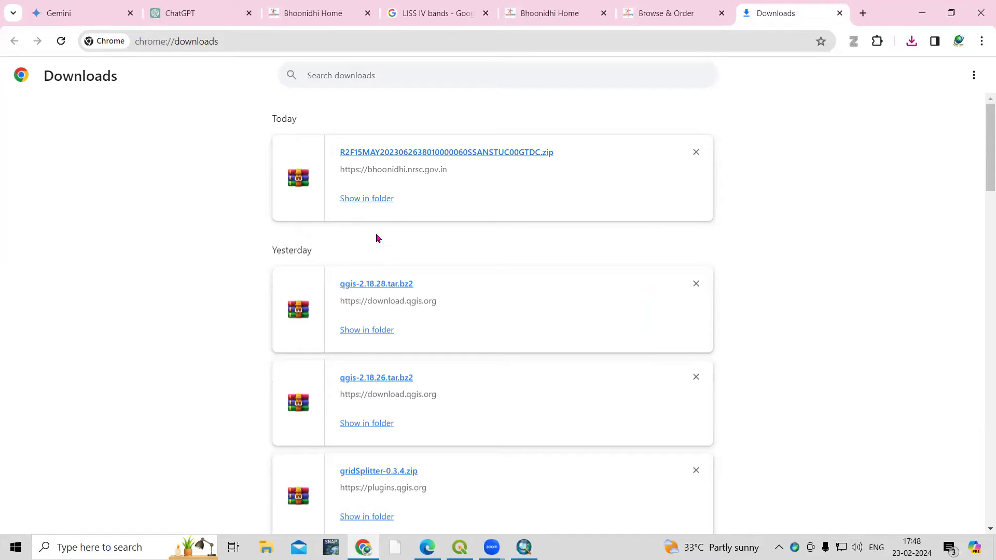
pyautogui.click(353, 202)
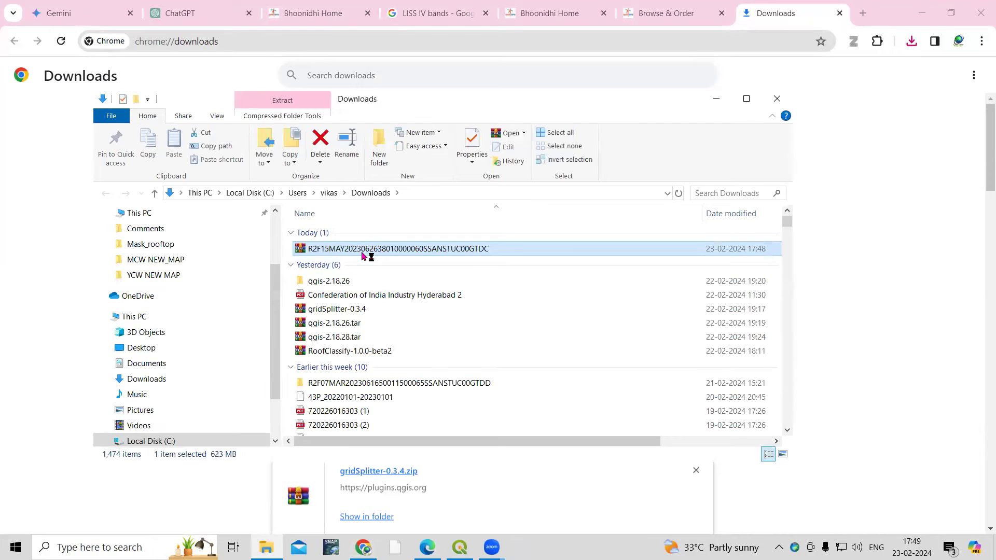
# Step: Extract the scene zip archive to its default destination
pyautogui.rightClick(365, 257)
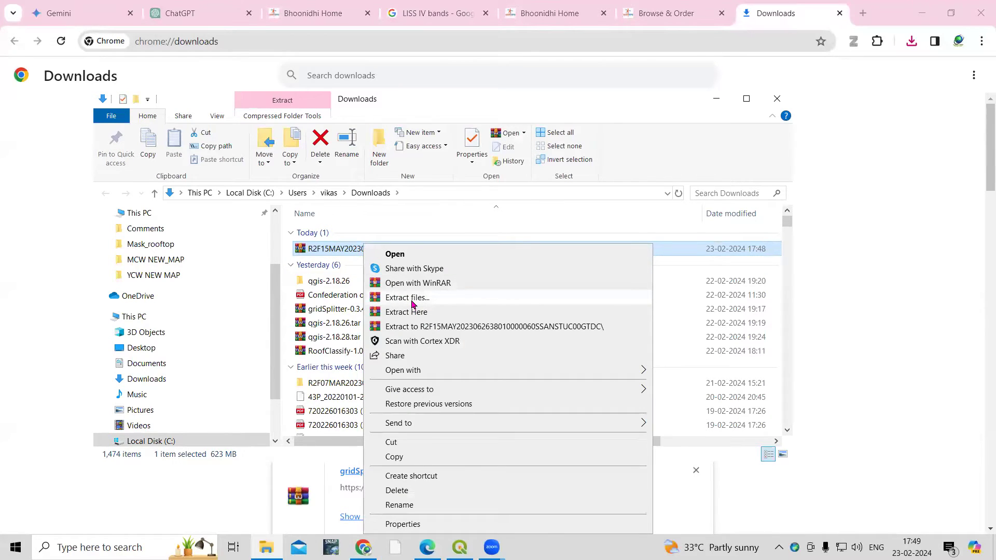
pyautogui.click(413, 300)
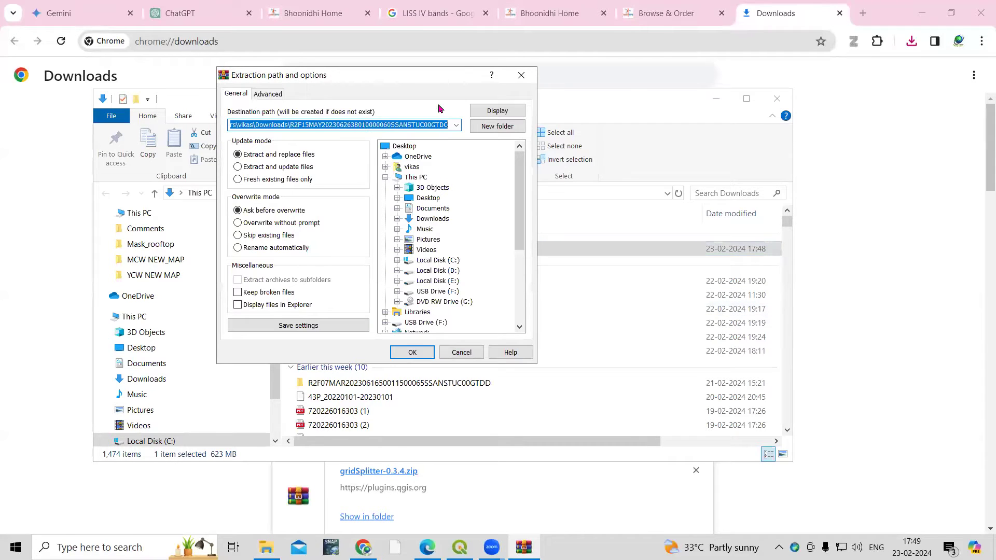
pyautogui.press('Return')
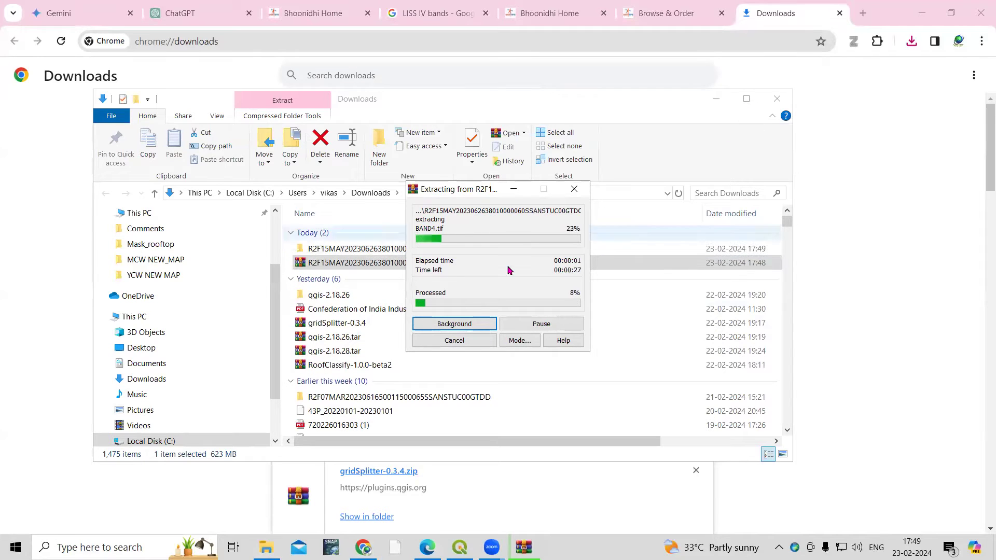
# Step: Open the extracted folder and its BH_ subfolder full-screen, checking the extraction progress
pyautogui.doubleClick(357, 252)
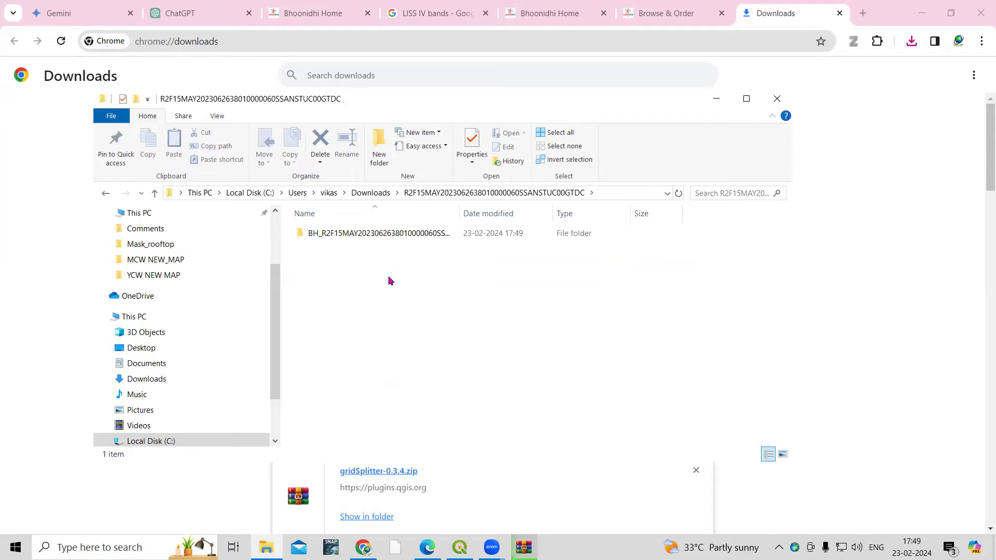
pyautogui.doubleClick(363, 238)
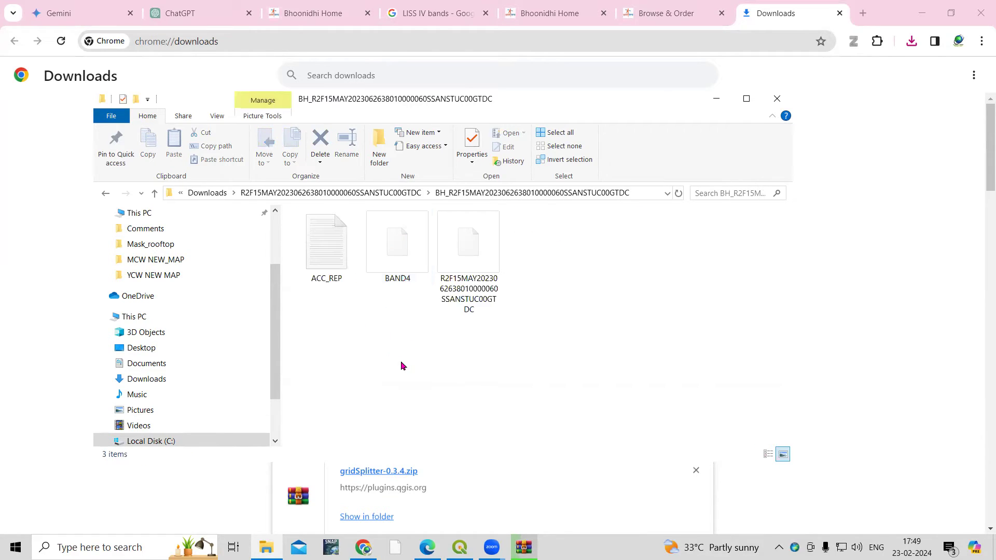
pyautogui.click(746, 98)
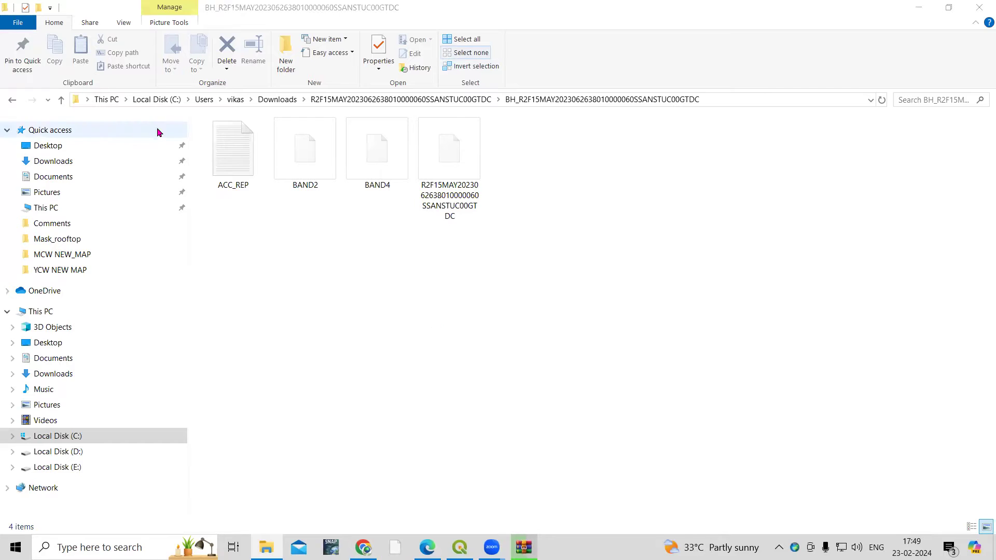
pyautogui.moveTo(523, 547)
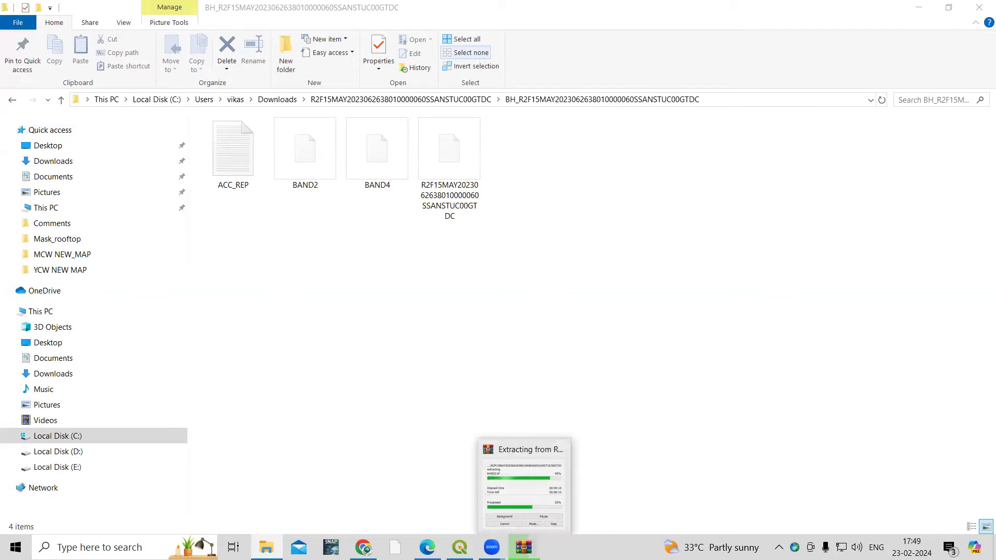
pyautogui.click(521, 495)
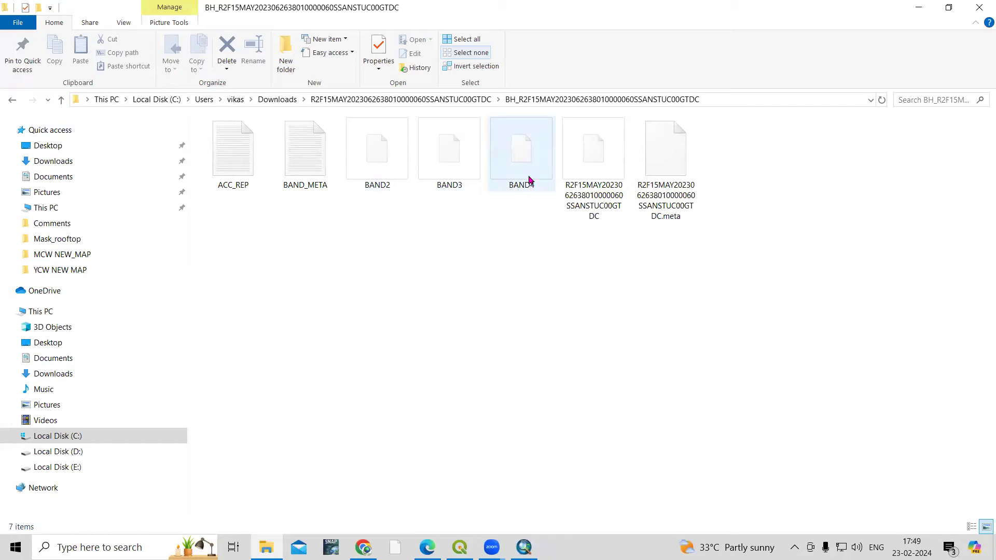
pyautogui.moveTo(363, 547)
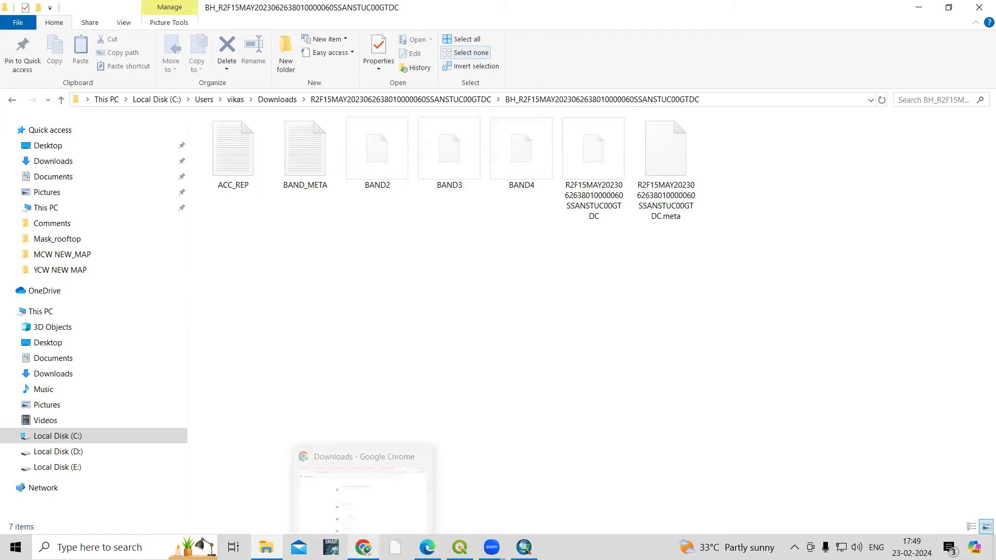
pyautogui.click(364, 509)
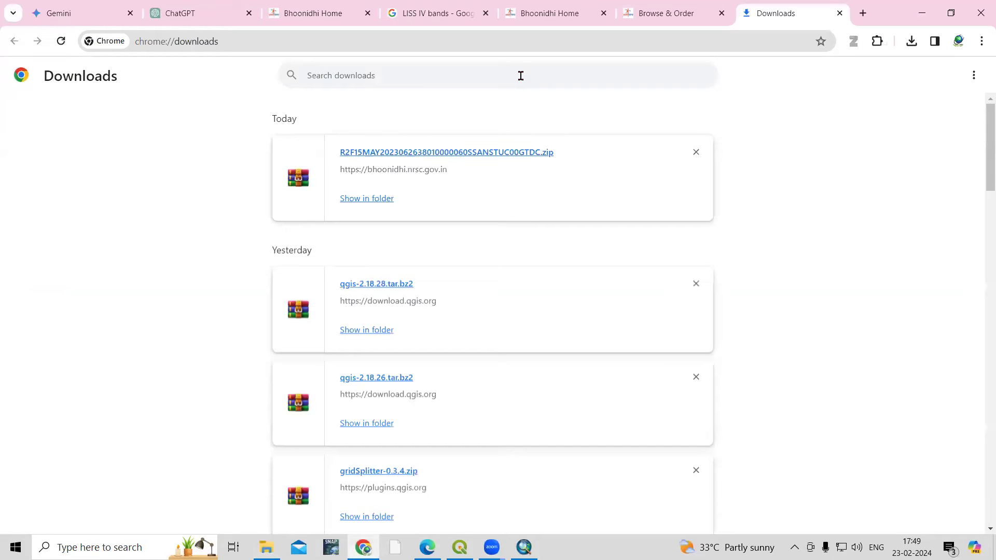
pyautogui.click(458, 14)
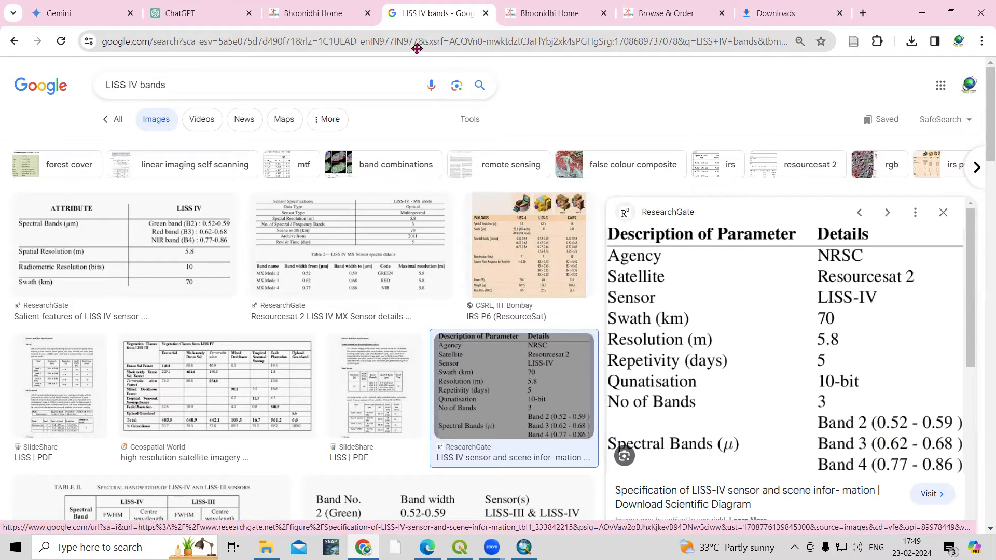
pyautogui.hotkey('alt', 'Tab')
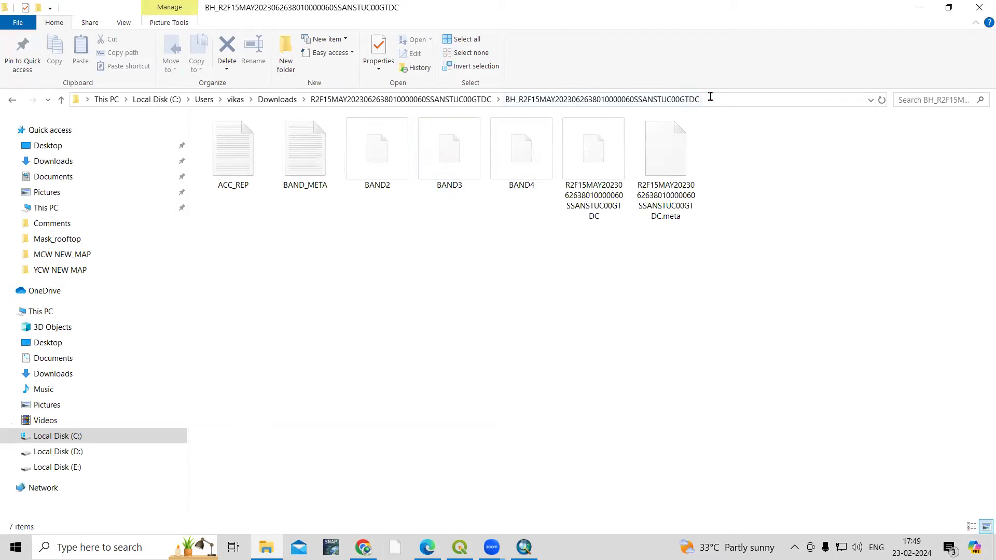
# Step: Copy the BH_ folder path from Explorer and bring up ArcMap's Catalog panel
pyautogui.click(708, 96)
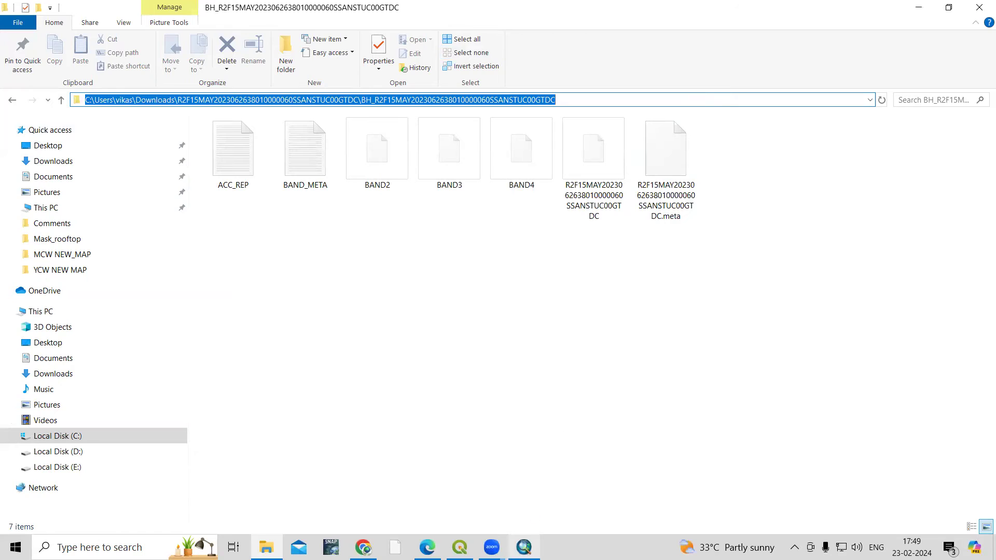
pyautogui.click(523, 547)
pyautogui.press('Escape')
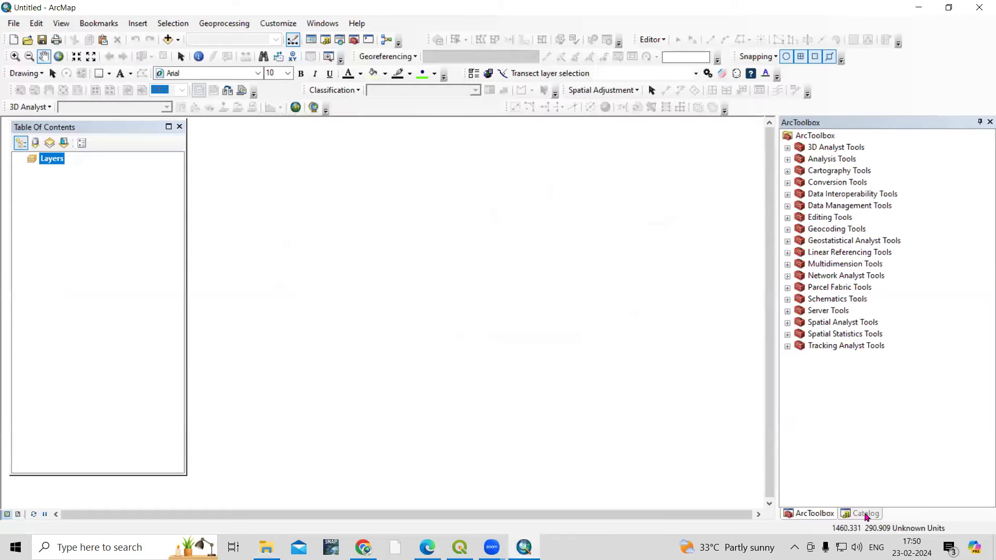
pyautogui.click(860, 513)
# Step: Set the Catalog location to the pasted BH_ folder path and expand it to list the bands
pyautogui.click(923, 152)
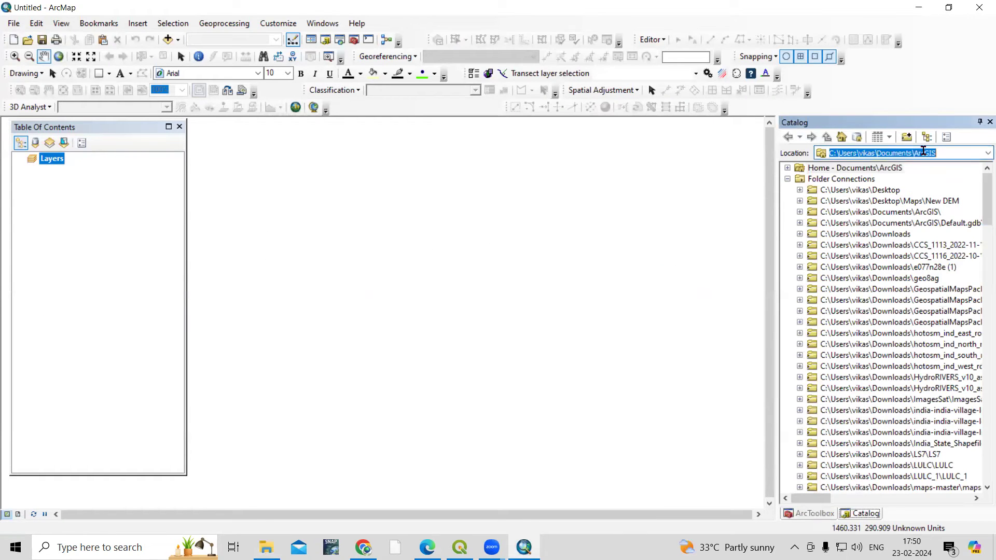
pyautogui.press('BackSpace')
pyautogui.hotkey('ctrl', 'v')
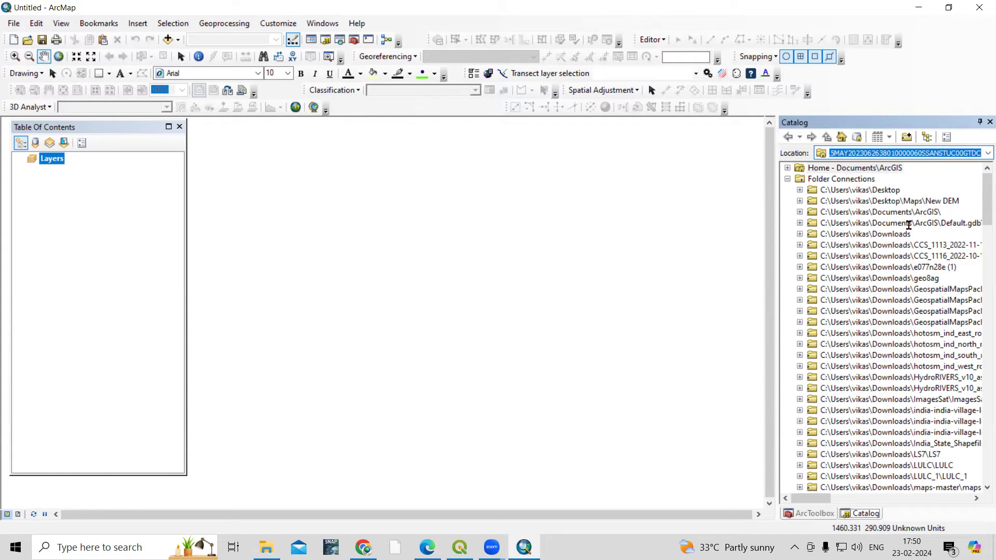
pyautogui.press('Return')
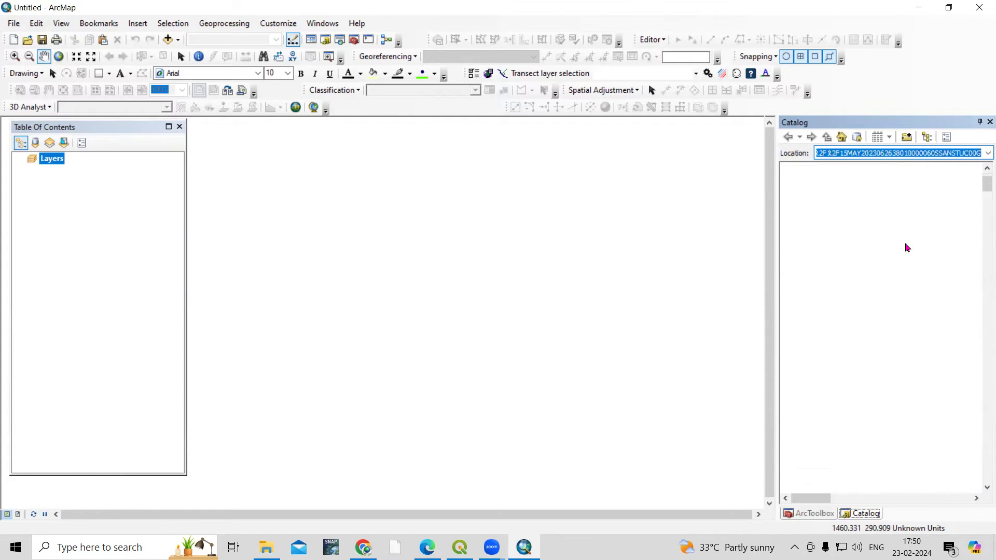
pyautogui.doubleClick(843, 487)
pyautogui.scroll(-2, 830, 441)
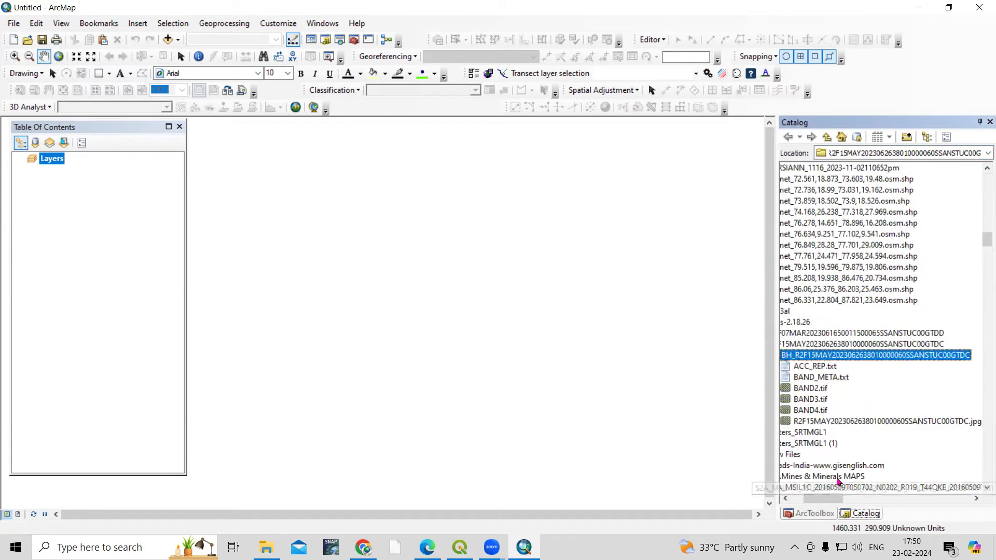
# Step: Add BAND2.tif, BAND3.tif and BAND4.tif to the map, building pyramids for each
pyautogui.moveTo(813, 390); pyautogui.dragTo(518, 386)
pyautogui.click(501, 262)
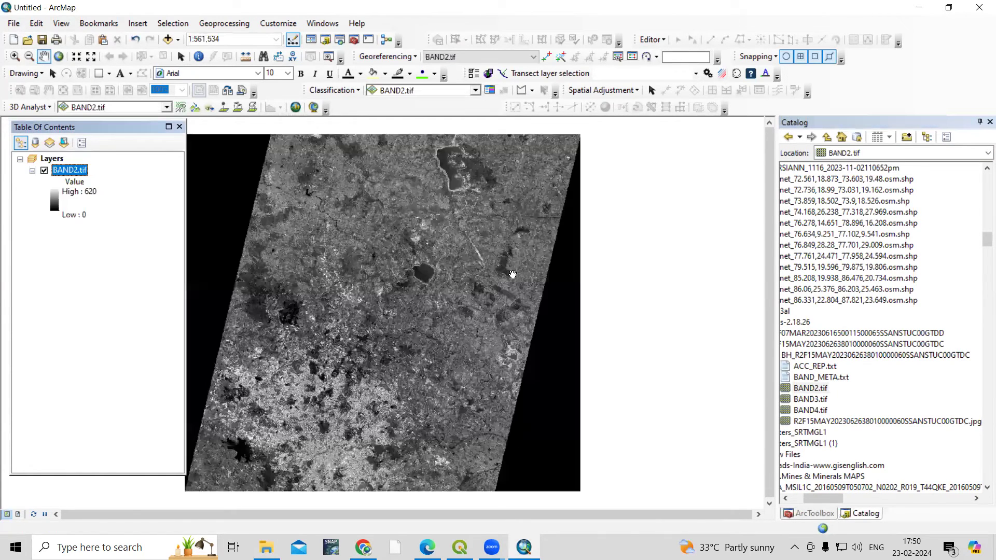
pyautogui.moveTo(814, 404); pyautogui.dragTo(356, 358)
pyautogui.click(492, 257)
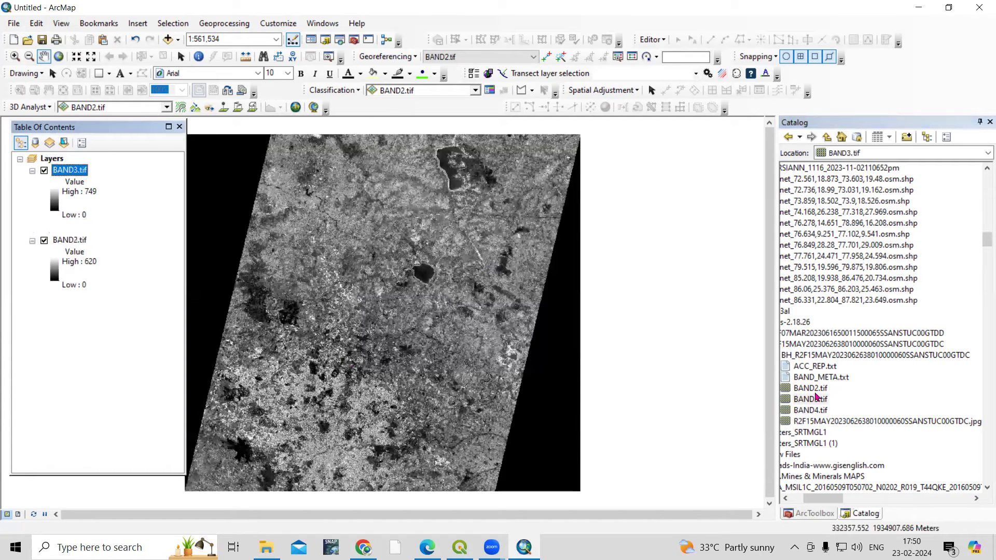
pyautogui.moveTo(817, 418); pyautogui.dragTo(602, 410)
pyautogui.click(493, 258)
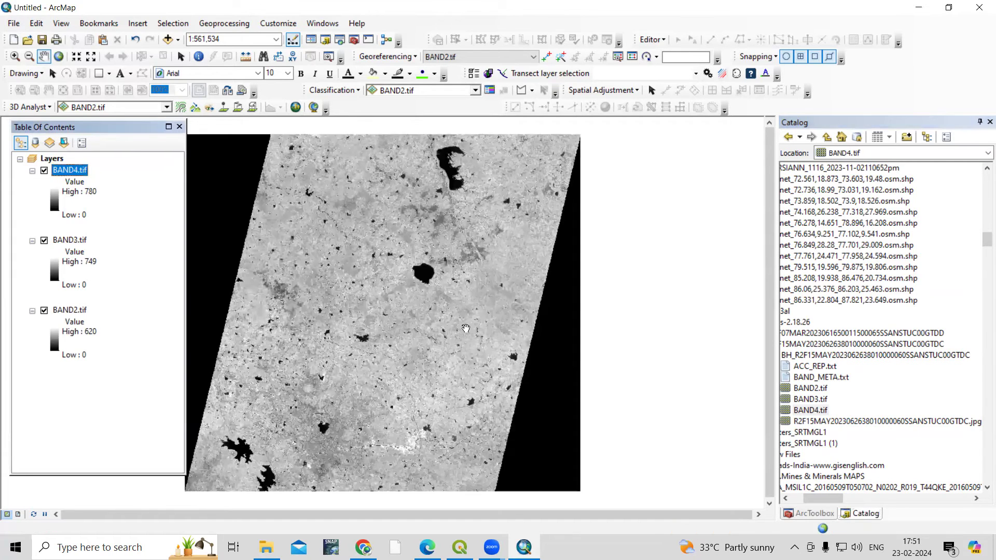
pyautogui.rightClick(80, 172)
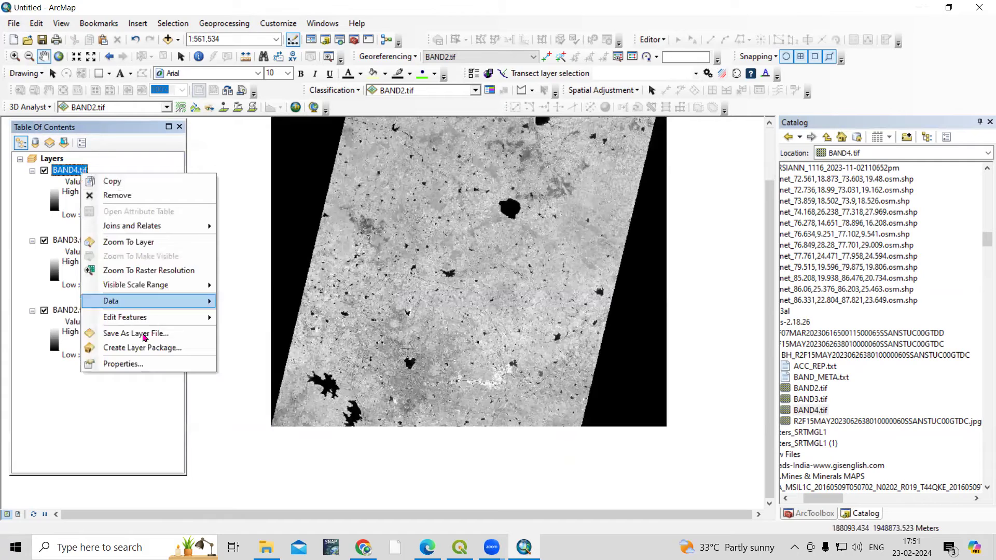
pyautogui.click(151, 364)
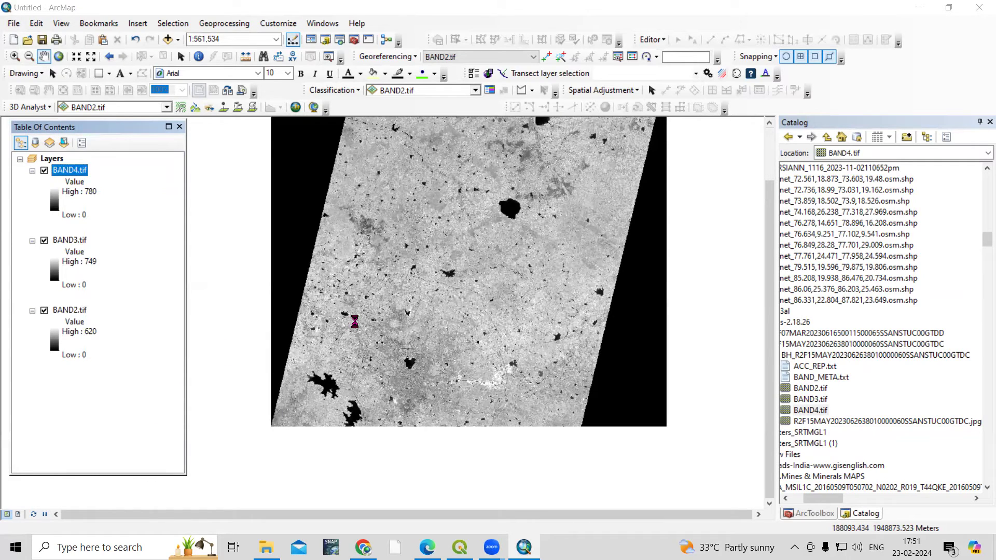
pyautogui.click(459, 215)
pyautogui.click(459, 215)
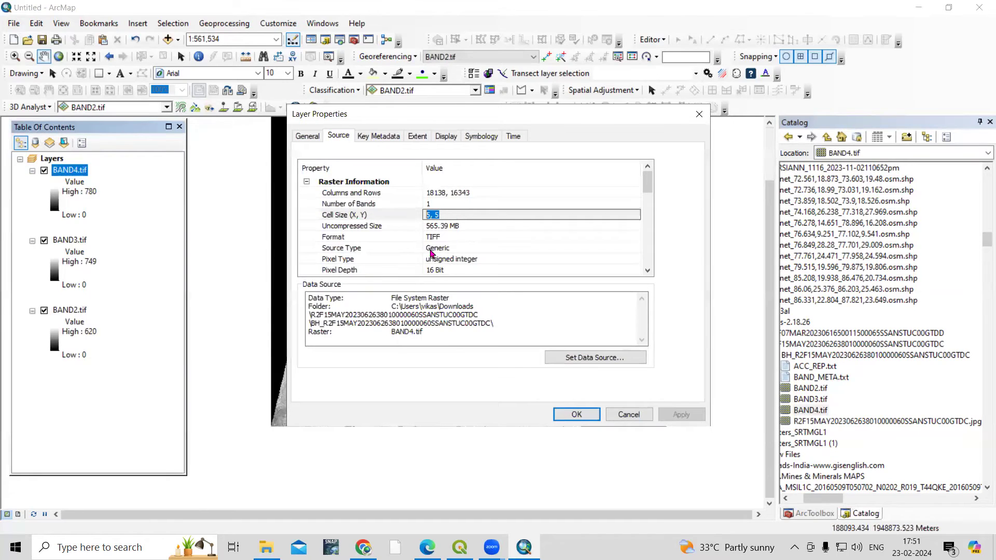
pyautogui.scroll(-6, 468, 264)
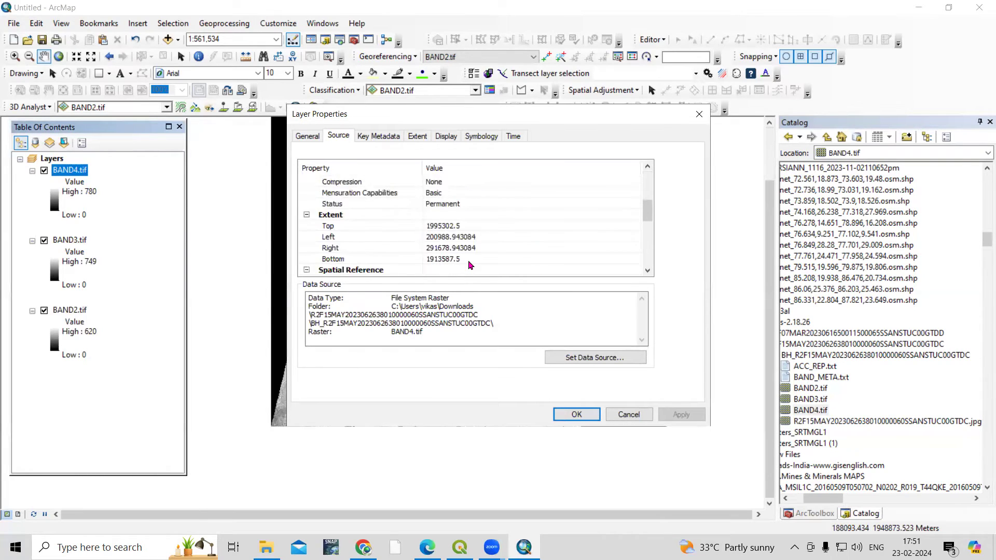
pyautogui.click(534, 247)
pyautogui.click(534, 247)
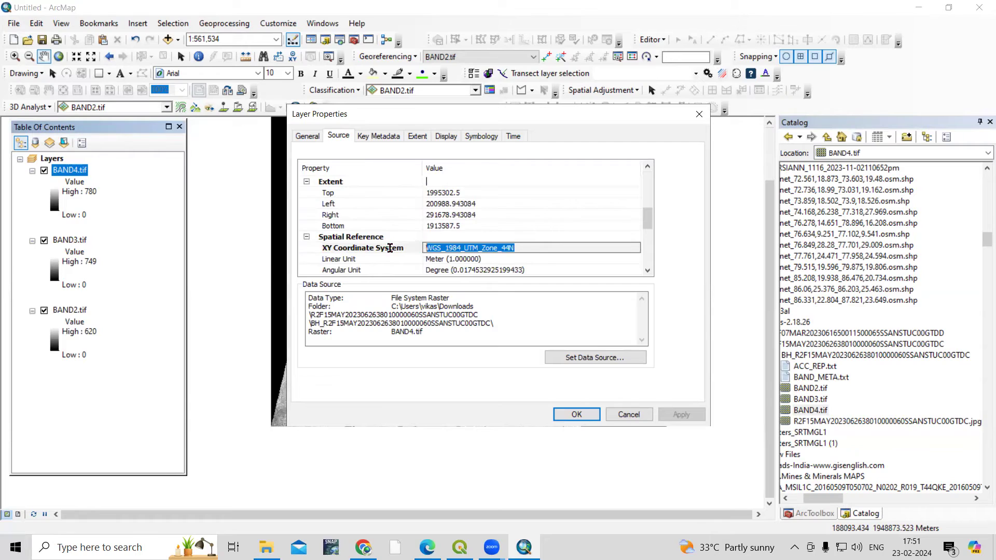
pyautogui.scroll(-1, 541, 211)
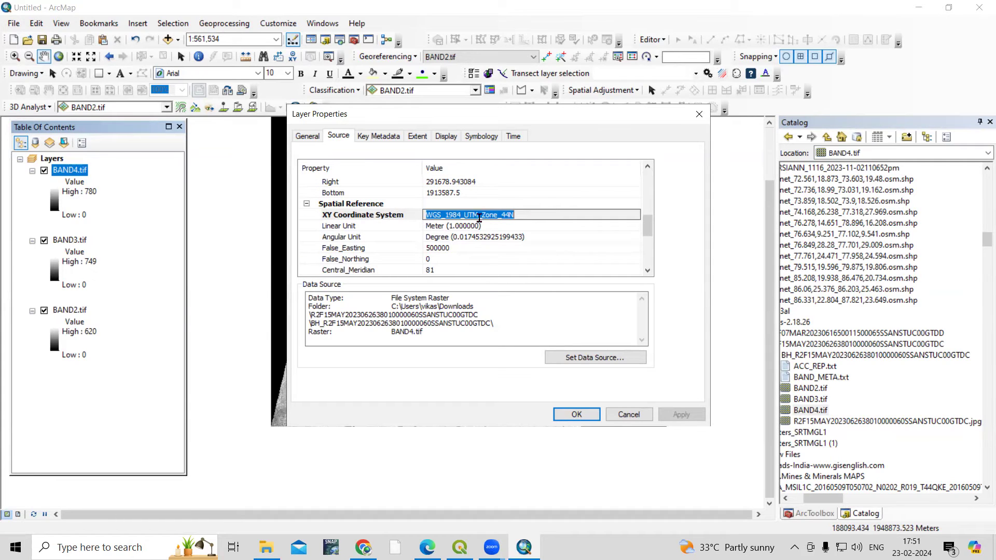
pyautogui.scroll(-3, 533, 261)
pyautogui.scroll(9, 533, 260)
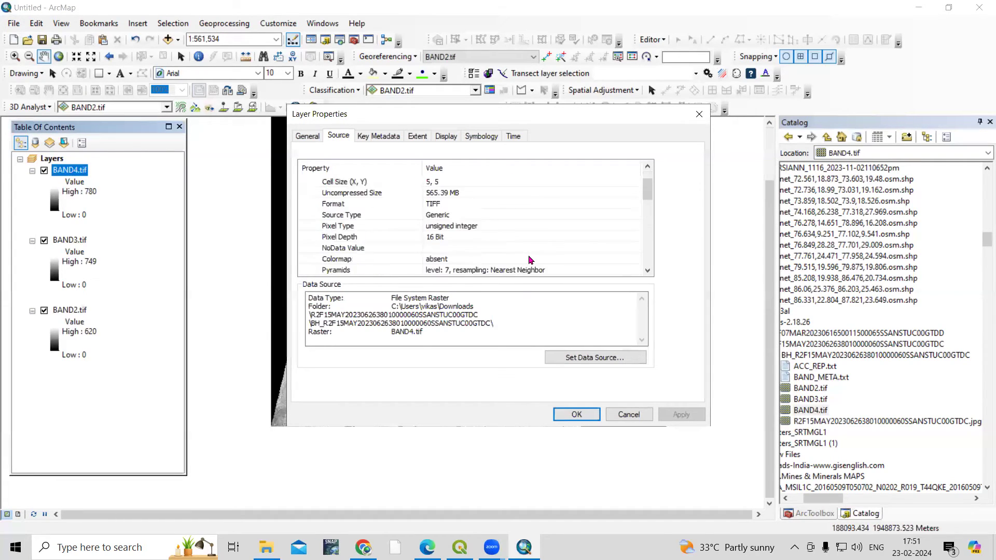
pyautogui.click(629, 414)
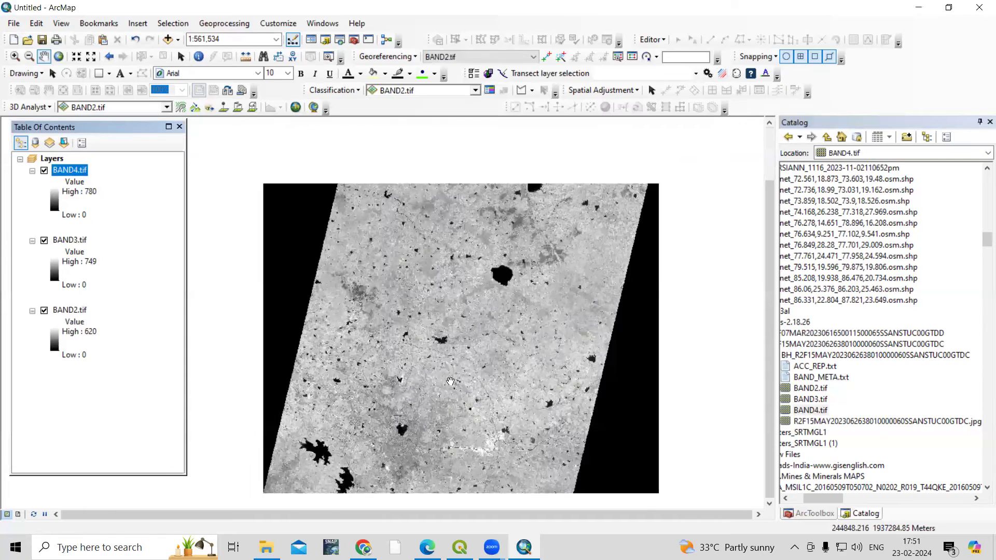
pyautogui.scroll(-2, 456, 197)
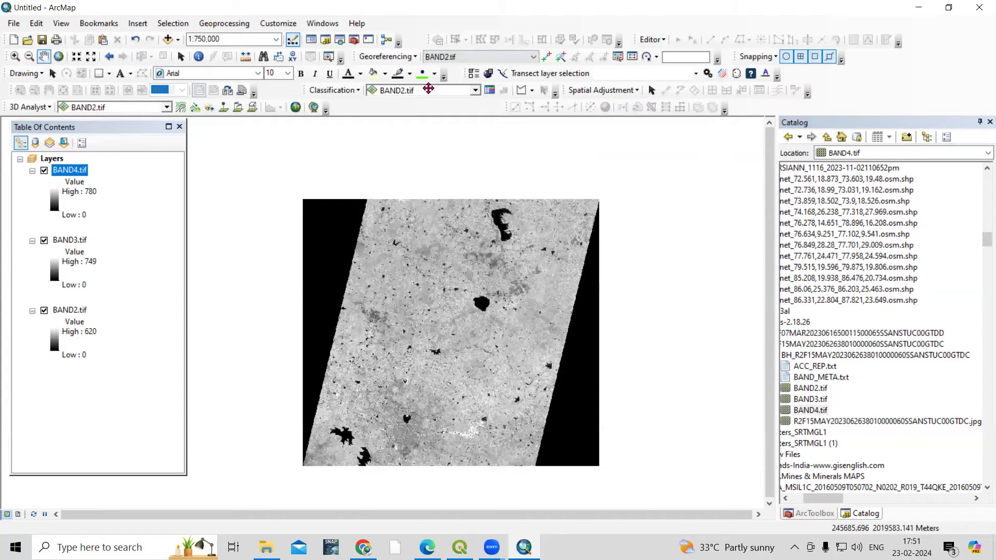
# Step: Open Composite Bands from ArcToolbox > Data Management Tools > Raster > Raster Processing
pyautogui.click(354, 40)
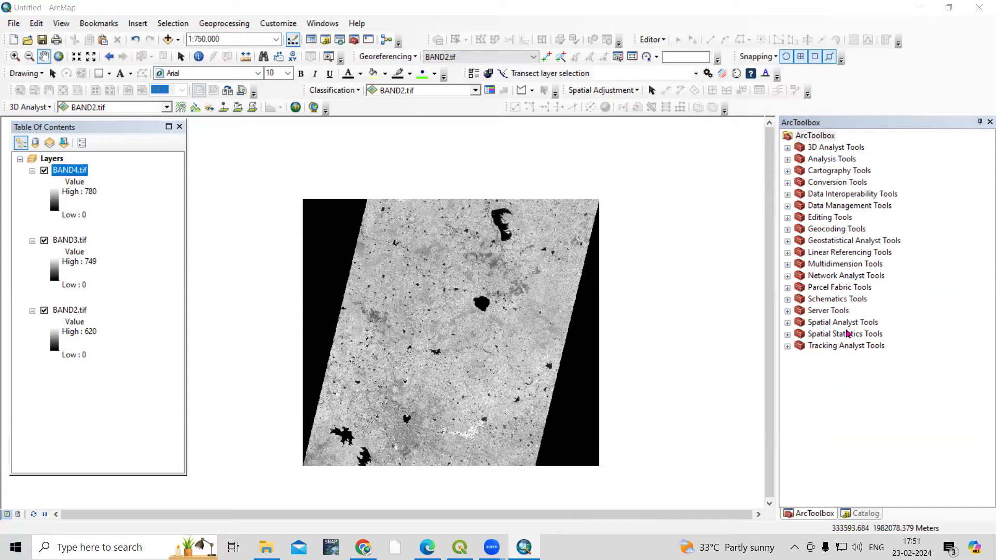
pyautogui.doubleClick(846, 205)
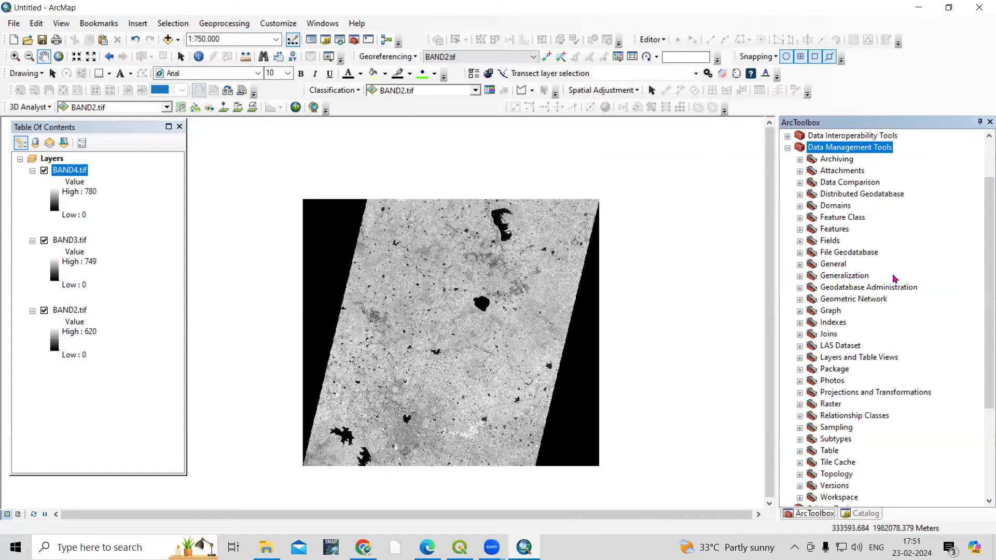
pyautogui.scroll(-2, 974, 334)
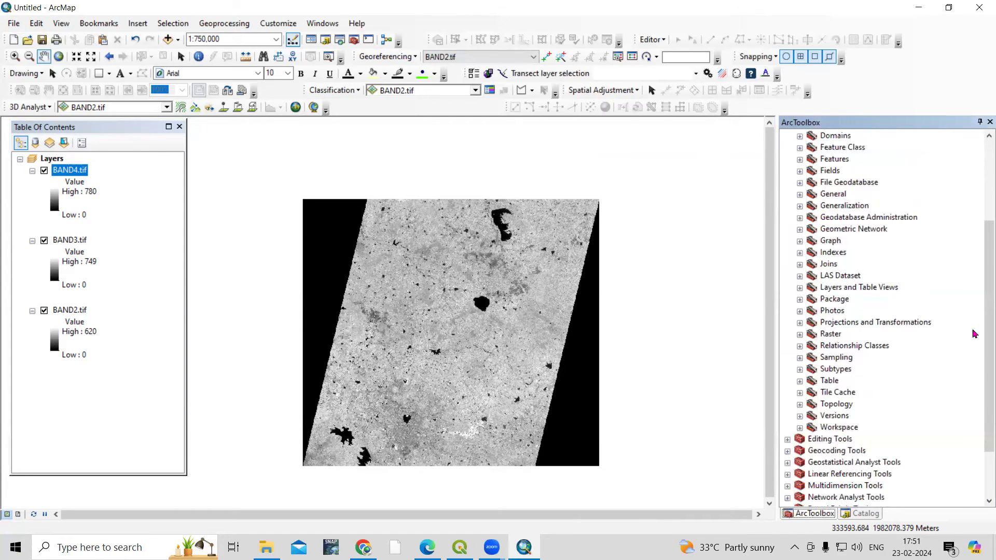
pyautogui.doubleClick(829, 335)
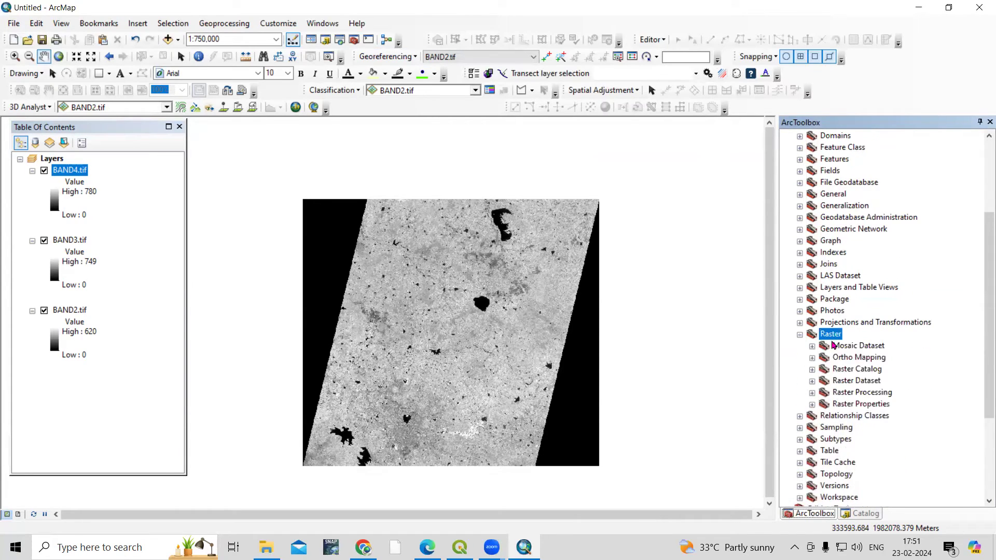
pyautogui.click(867, 383)
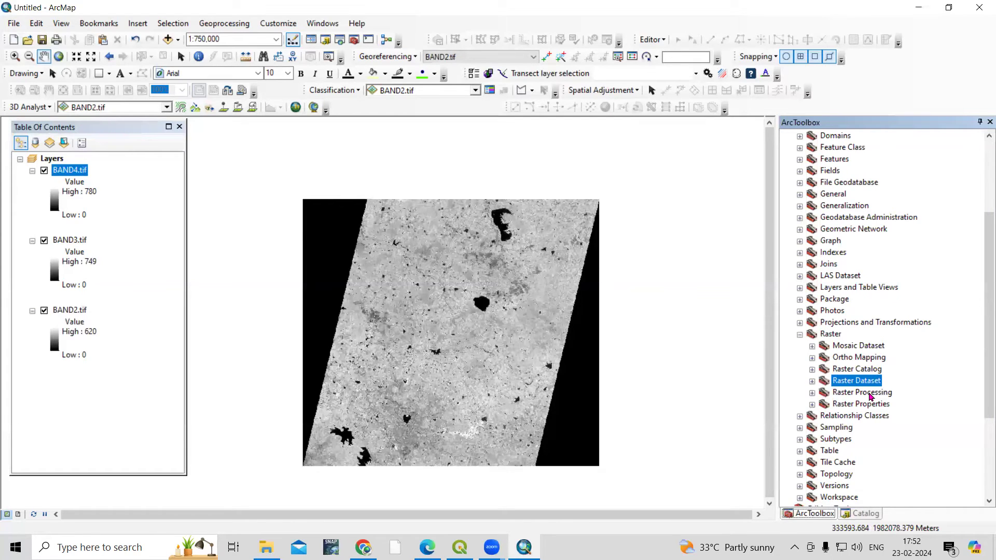
pyautogui.doubleClick(869, 392)
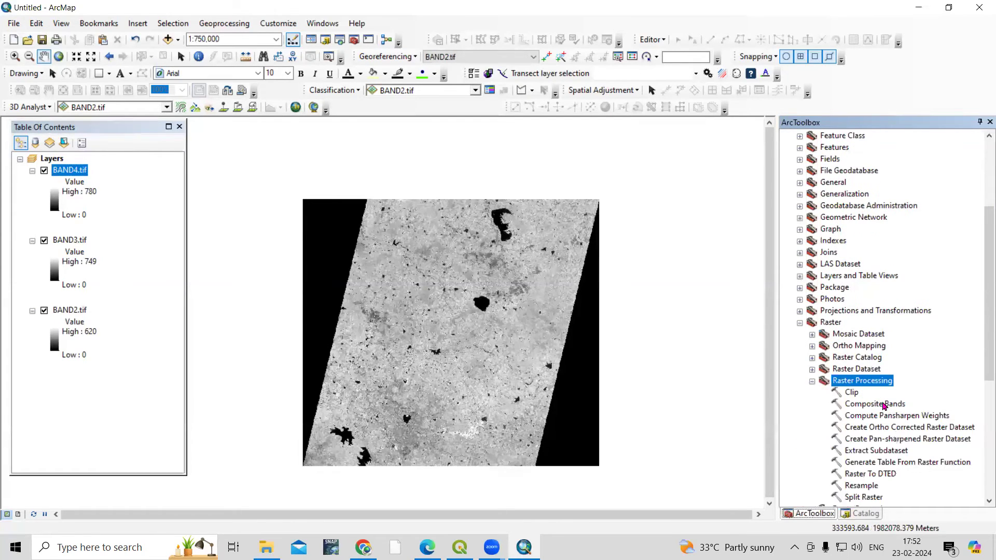
pyautogui.doubleClick(877, 404)
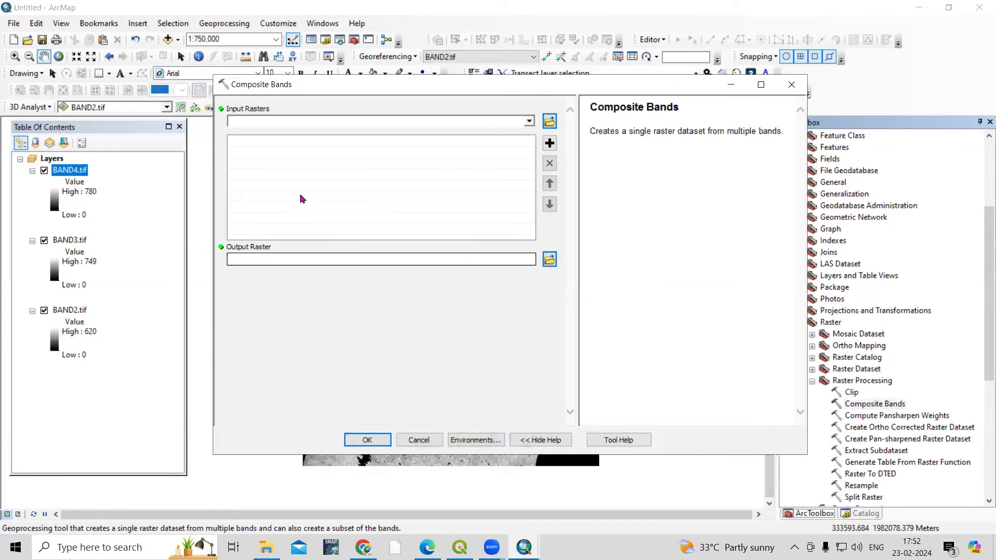
# Step: Run Composite Bands with BAND2, BAND3 and BAND4 as inputs and the default output
pyautogui.moveTo(63, 315); pyautogui.dragTo(238, 187)
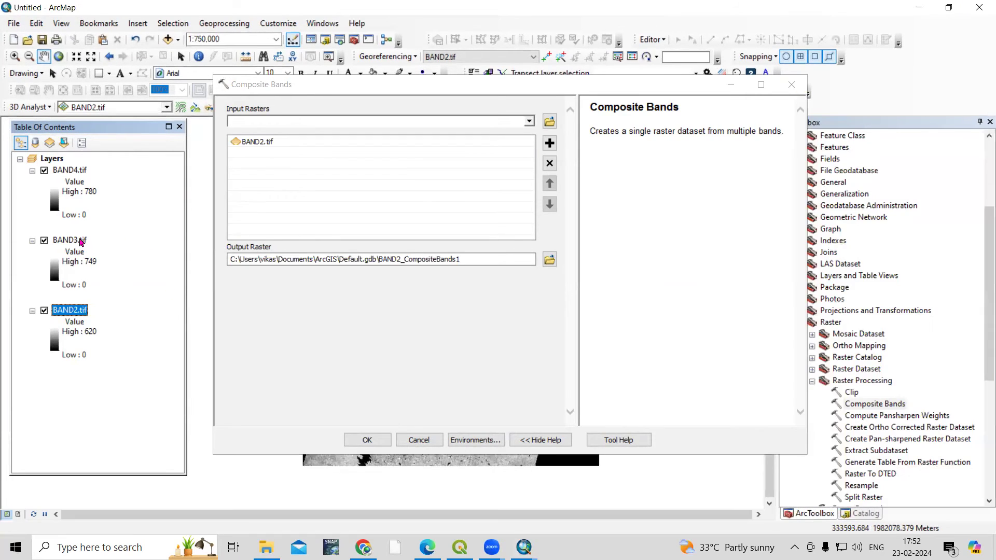
pyautogui.moveTo(69, 242); pyautogui.dragTo(285, 192)
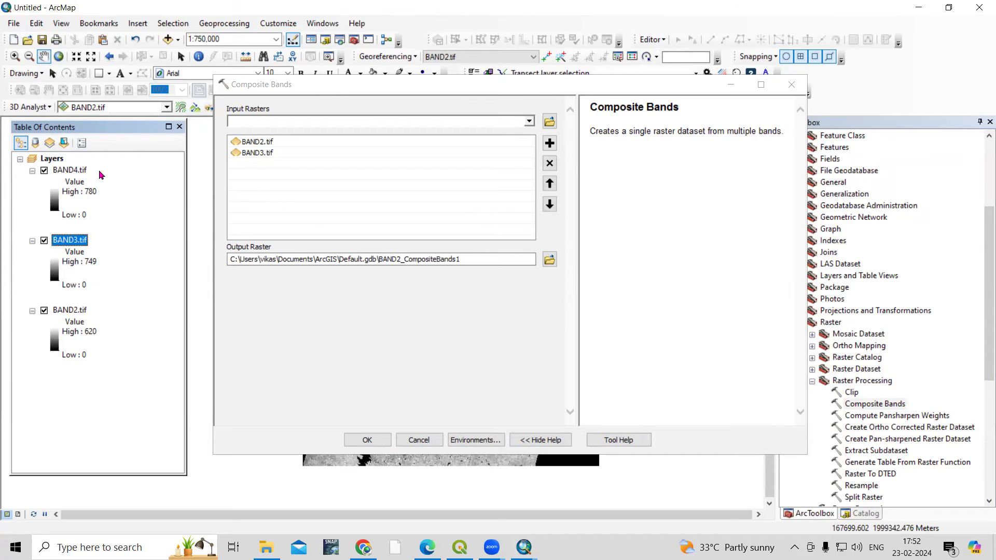
pyautogui.moveTo(56, 173); pyautogui.dragTo(285, 196)
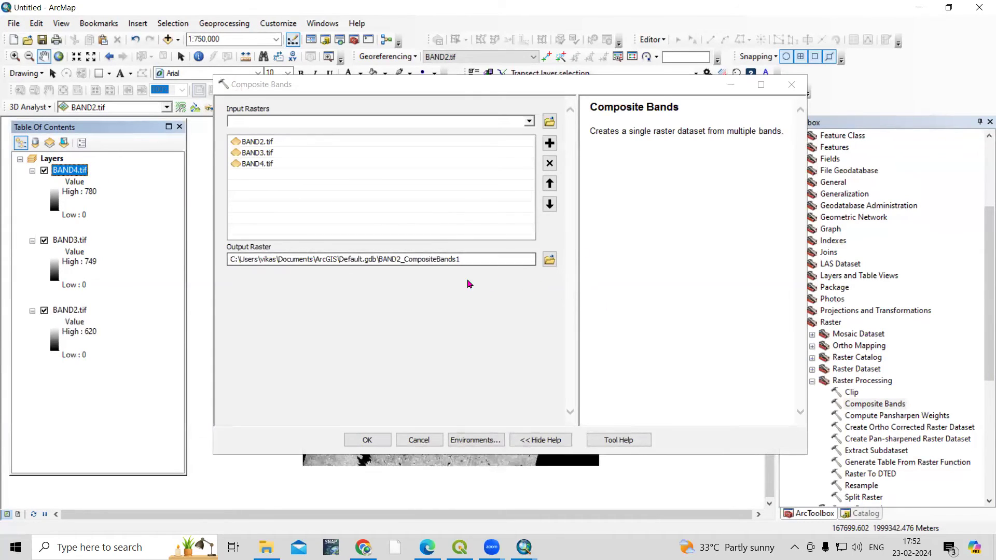
pyautogui.click(368, 441)
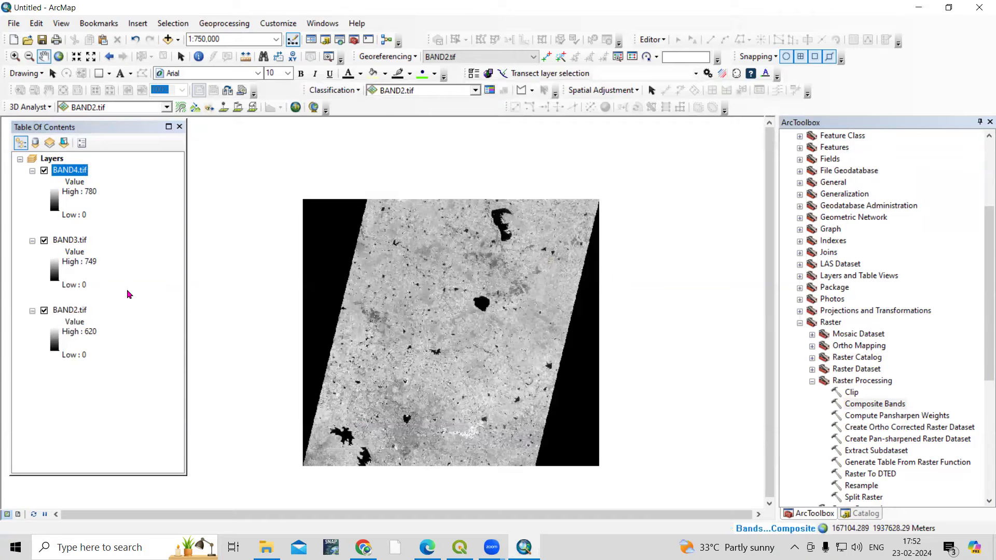
# Step: Zoom and pan around the raster while the composite is being processed
pyautogui.scroll(5, 348, 378)
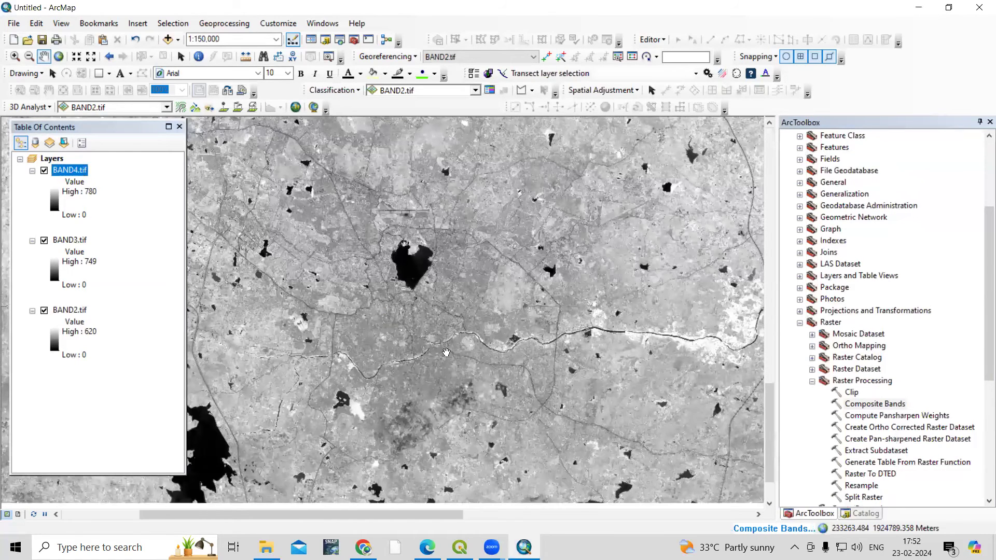
pyautogui.scroll(-3, 397, 298)
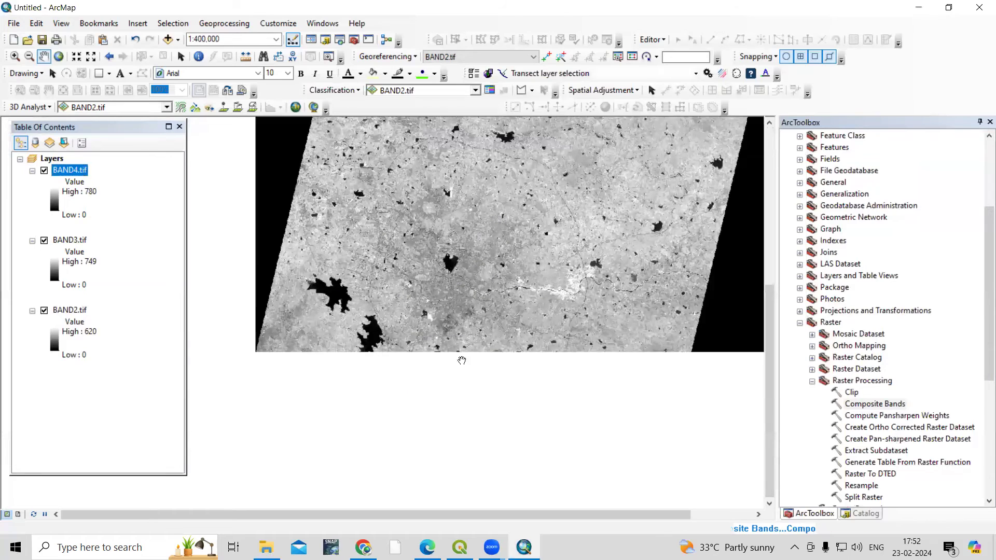
pyautogui.moveTo(396, 298); pyautogui.dragTo(399, 422)
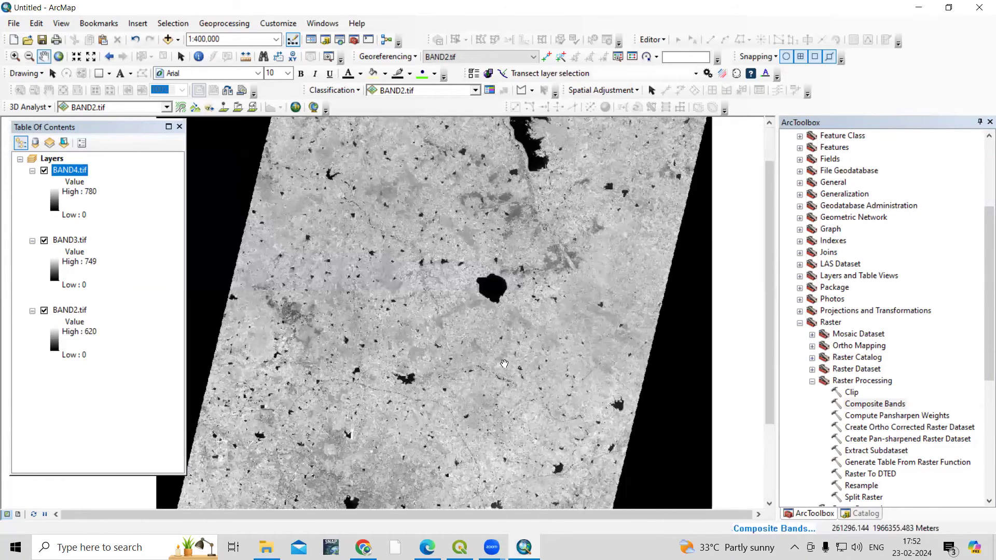
pyautogui.moveTo(503, 364); pyautogui.dragTo(536, 311)
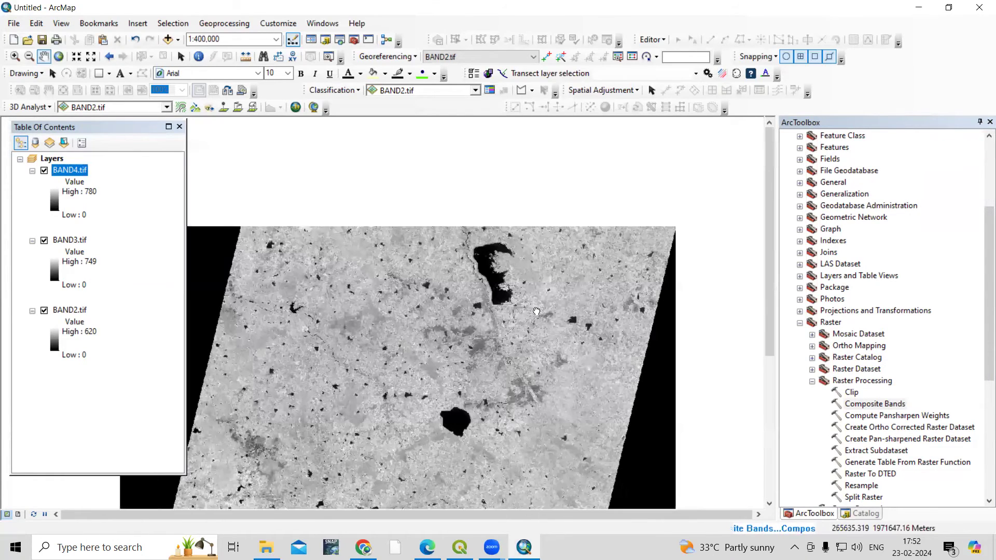
pyautogui.moveTo(487, 391); pyautogui.dragTo(533, 284)
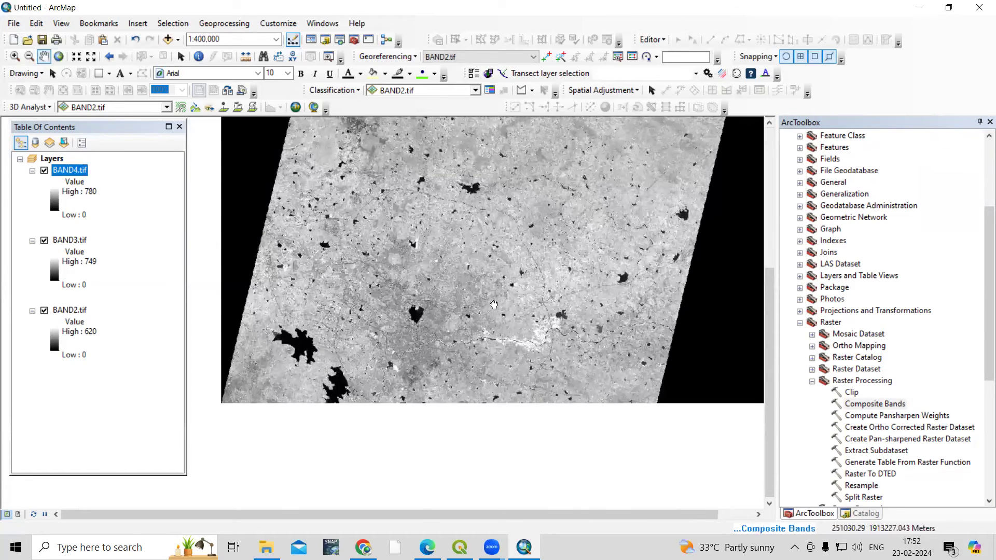
pyautogui.moveTo(521, 376); pyautogui.dragTo(362, 336)
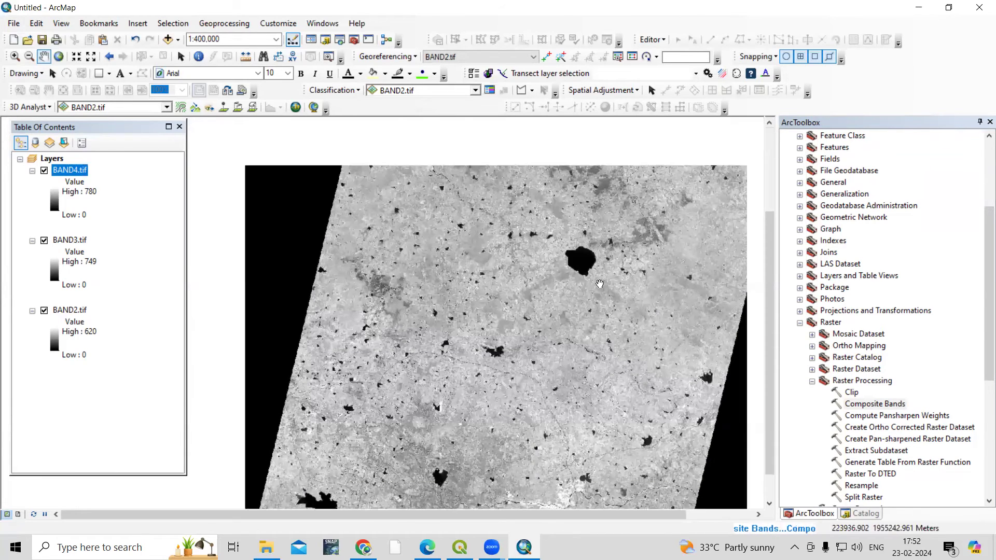
pyautogui.scroll(3, 599, 283)
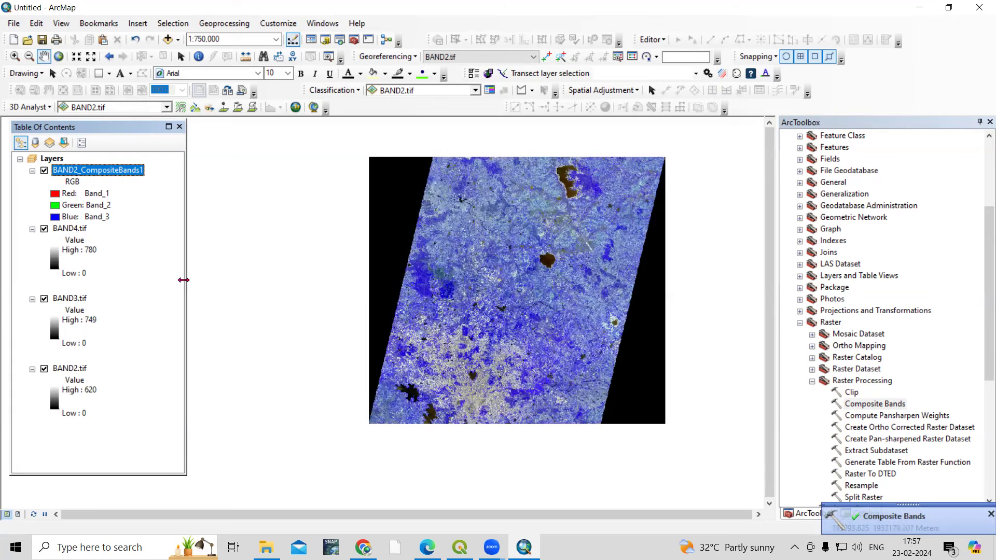
# Step: Set the composite layer's symbology to Red Band_3, Green Band_2, Blue Band_1
pyautogui.rightClick(125, 177)
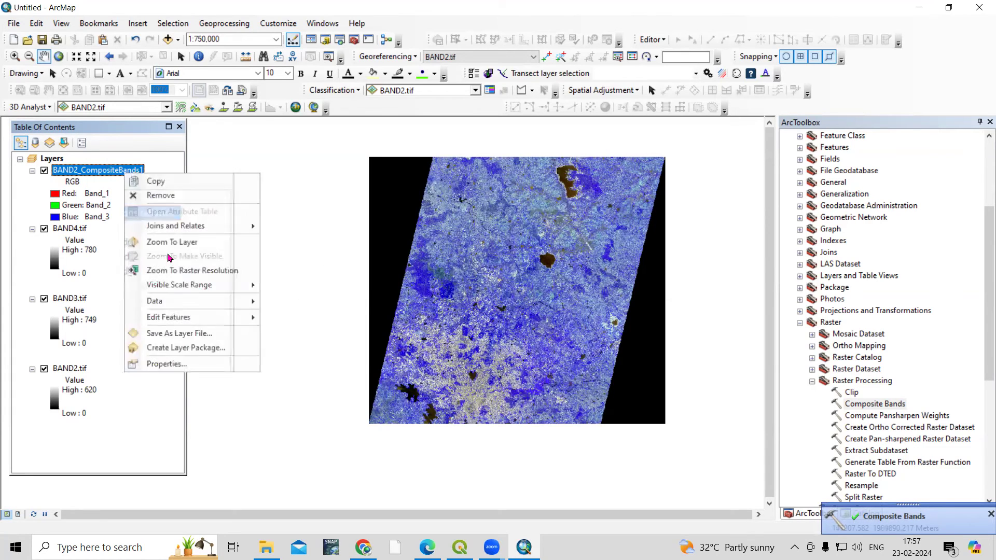
pyautogui.click(180, 362)
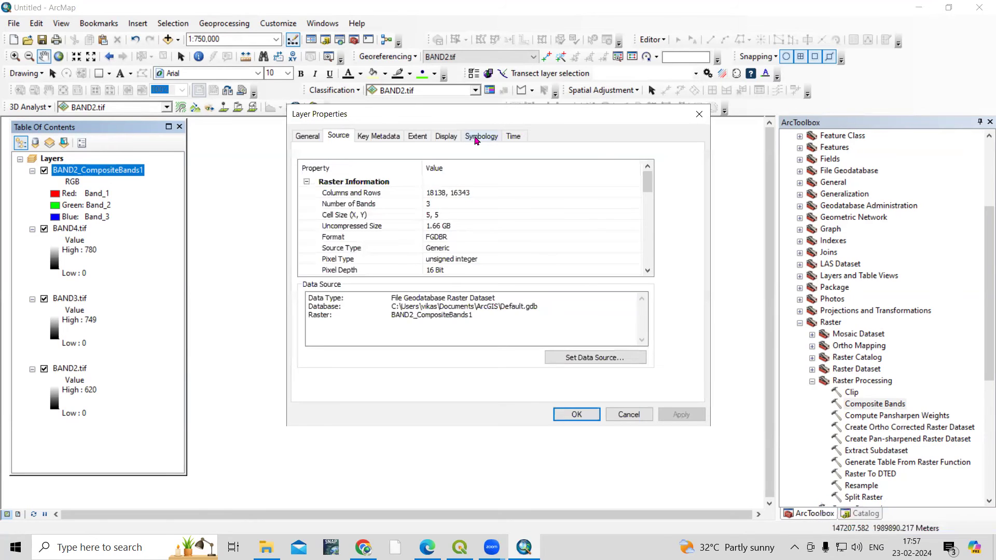
pyautogui.click(479, 136)
pyautogui.click(631, 196)
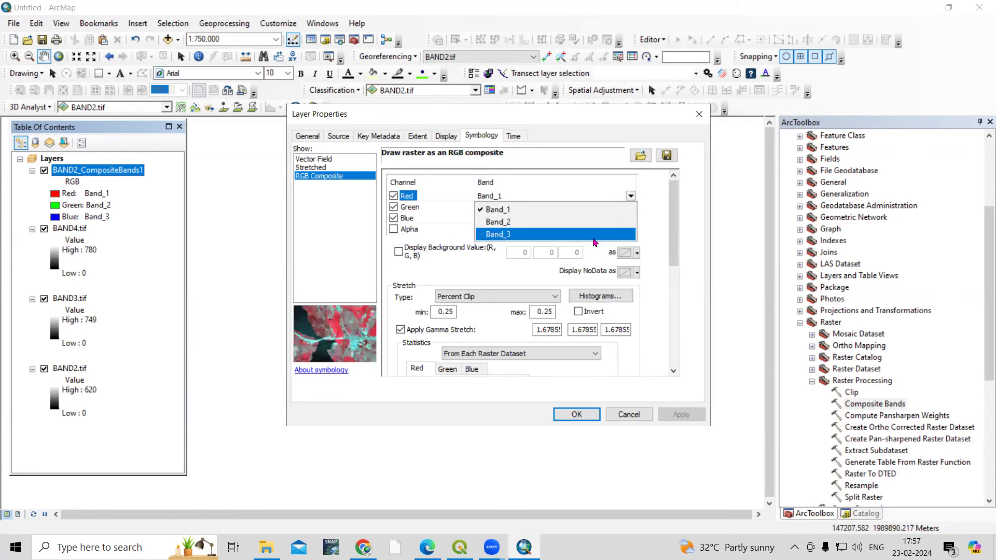
pyautogui.click(592, 236)
pyautogui.click(630, 207)
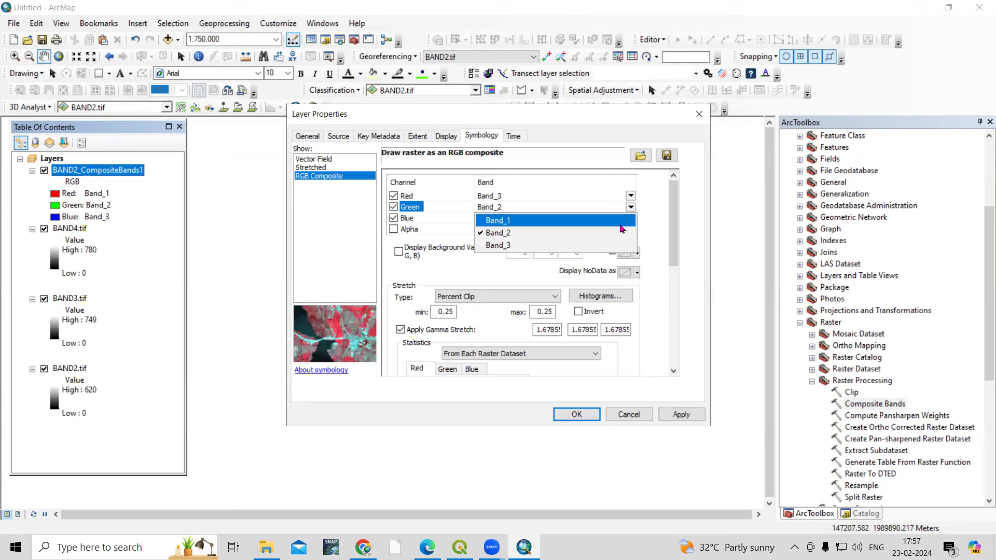
pyautogui.click(622, 233)
pyautogui.click(631, 218)
pyautogui.click(622, 231)
pyautogui.click(679, 414)
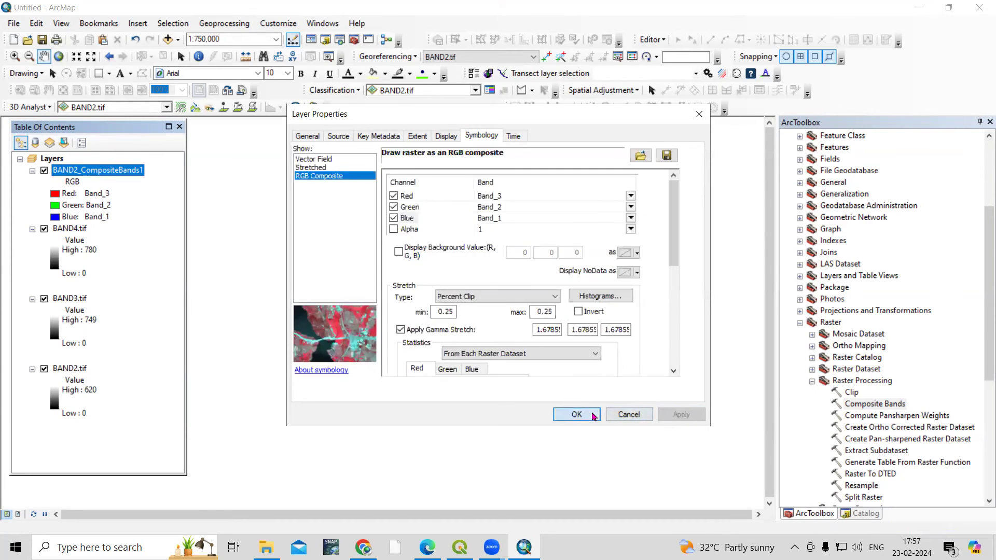
pyautogui.click(576, 414)
pyautogui.scroll(-5, 525, 366)
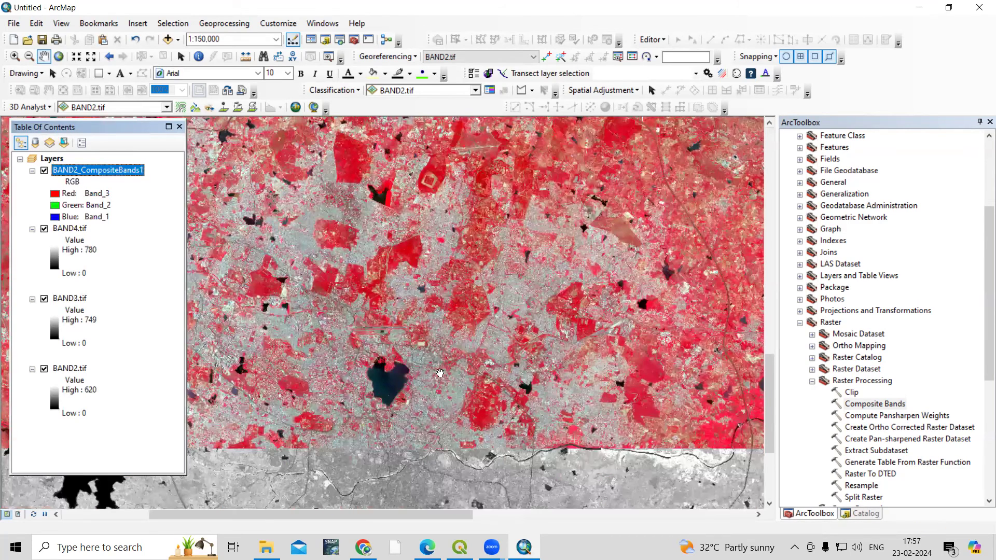
pyautogui.moveTo(390, 386); pyautogui.dragTo(418, 445)
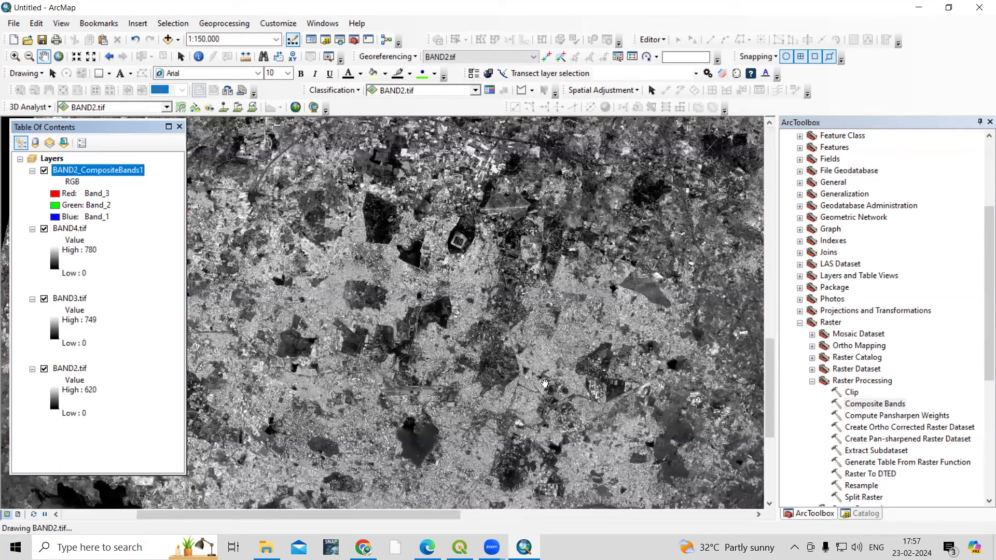
pyautogui.scroll(-5, 529, 393)
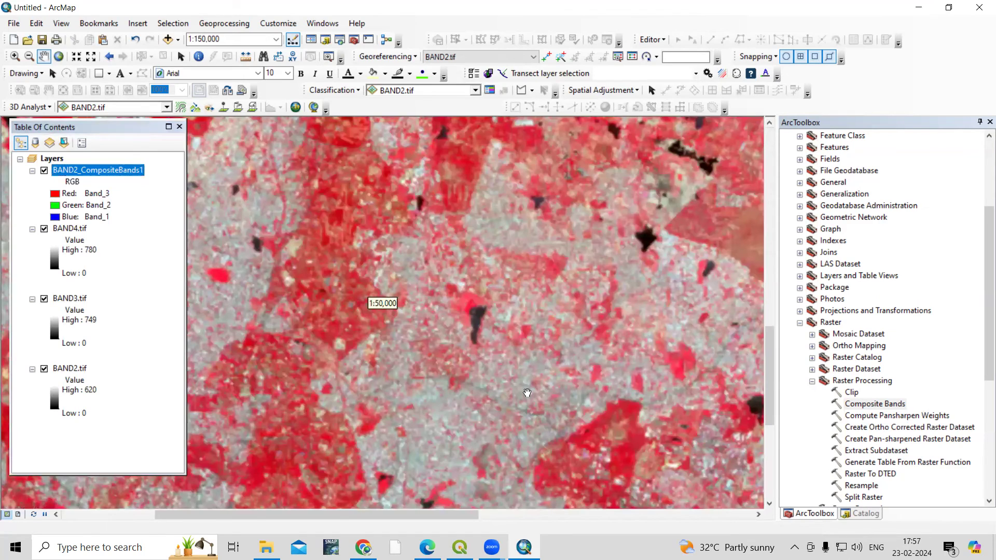
pyautogui.scroll(-3, 527, 392)
pyautogui.scroll(-3, 487, 331)
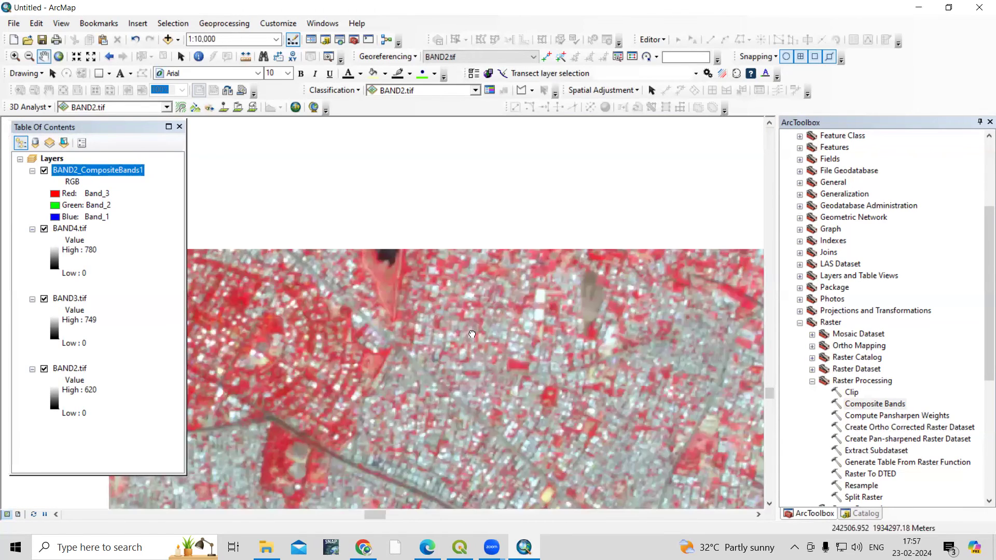
pyautogui.moveTo(472, 335); pyautogui.dragTo(569, 279)
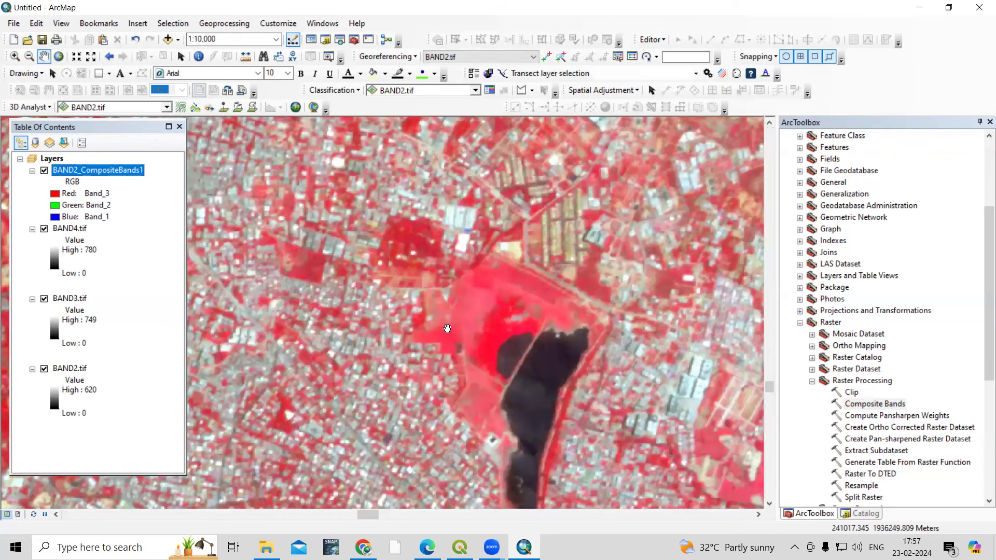
pyautogui.scroll(3, 448, 334)
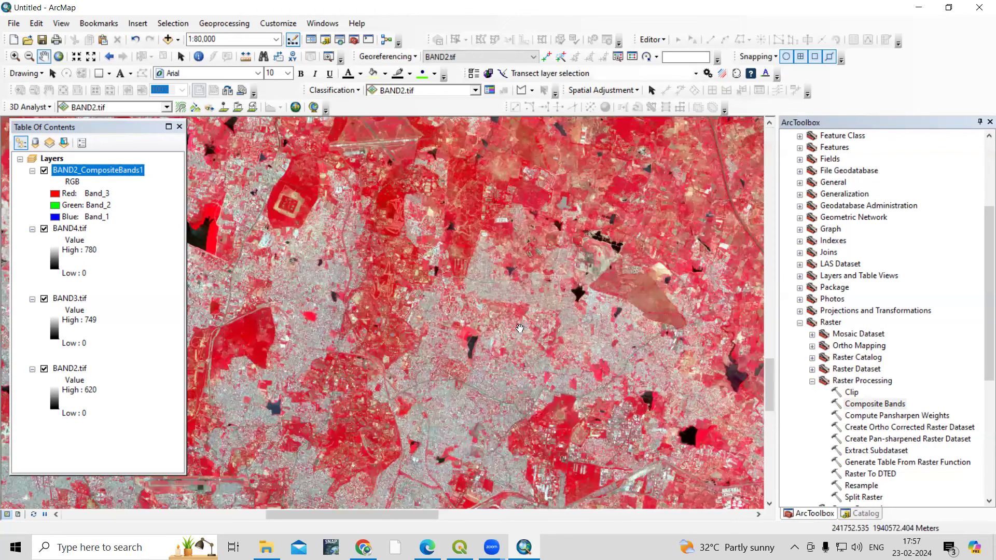
pyautogui.moveTo(495, 367); pyautogui.dragTo(487, 332)
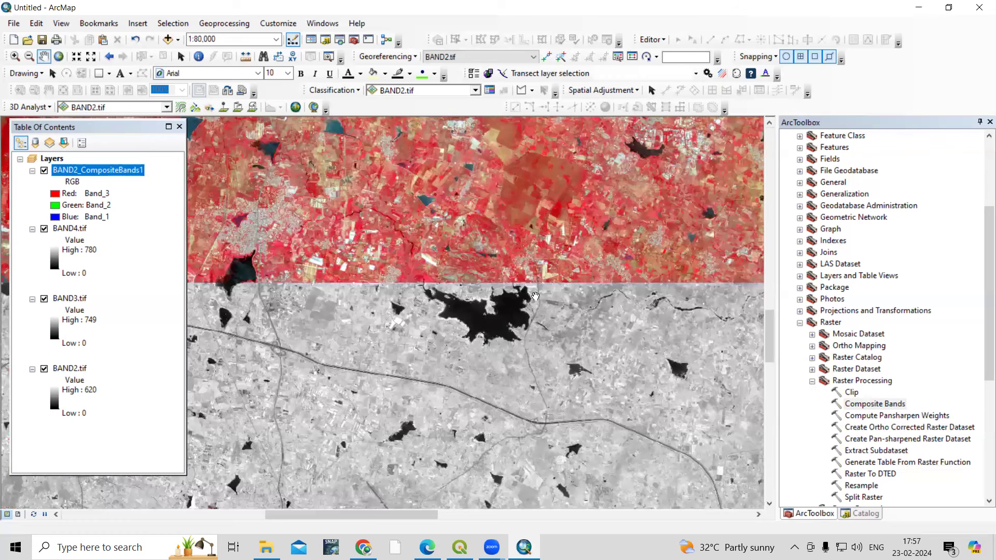
pyautogui.scroll(-1, 536, 296)
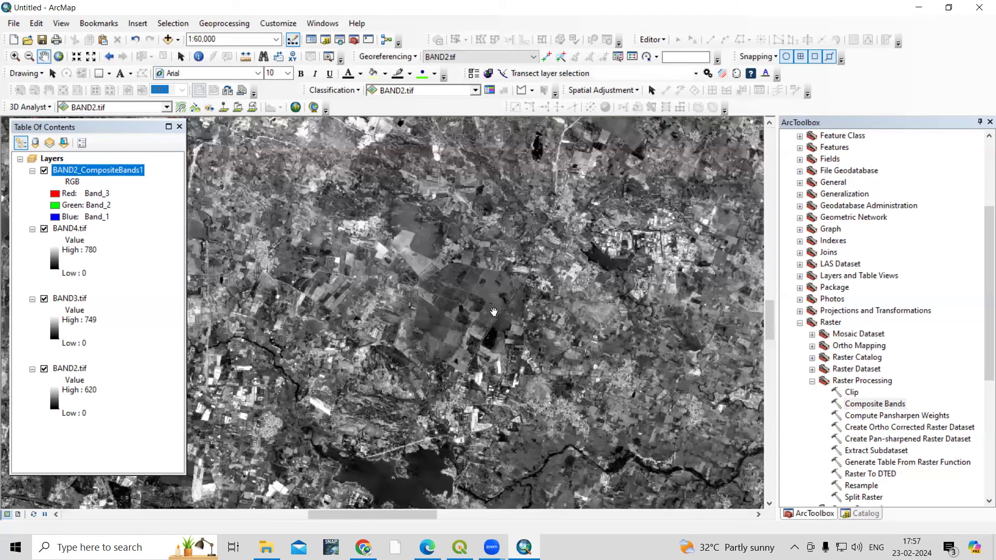
pyautogui.scroll(-4, 441, 287)
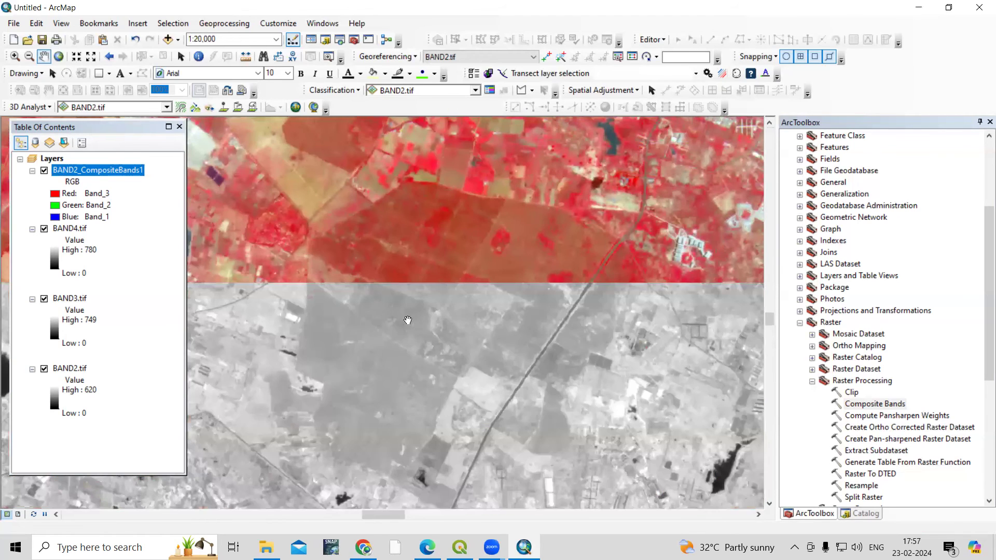
pyautogui.moveTo(521, 325); pyautogui.dragTo(514, 178)
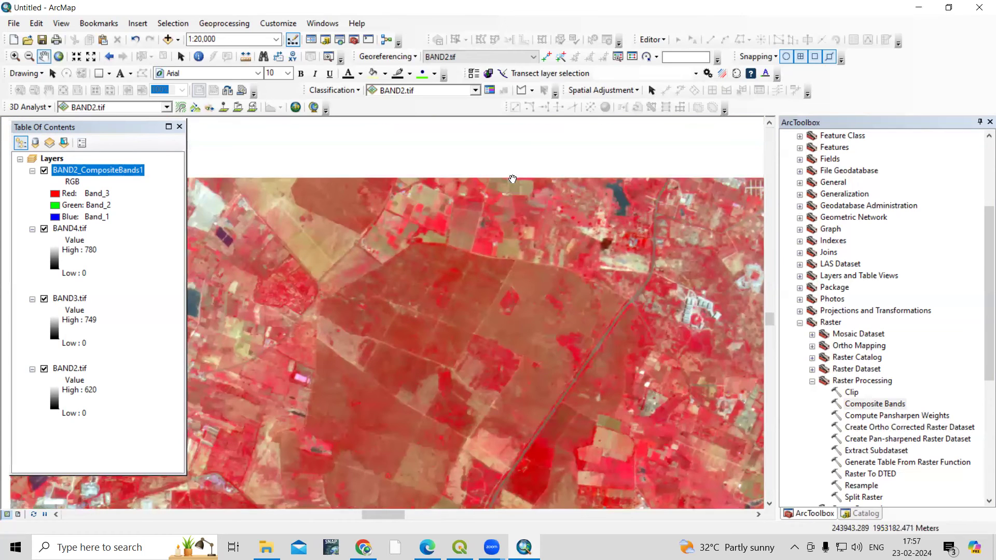
pyautogui.scroll(4, 312, 236)
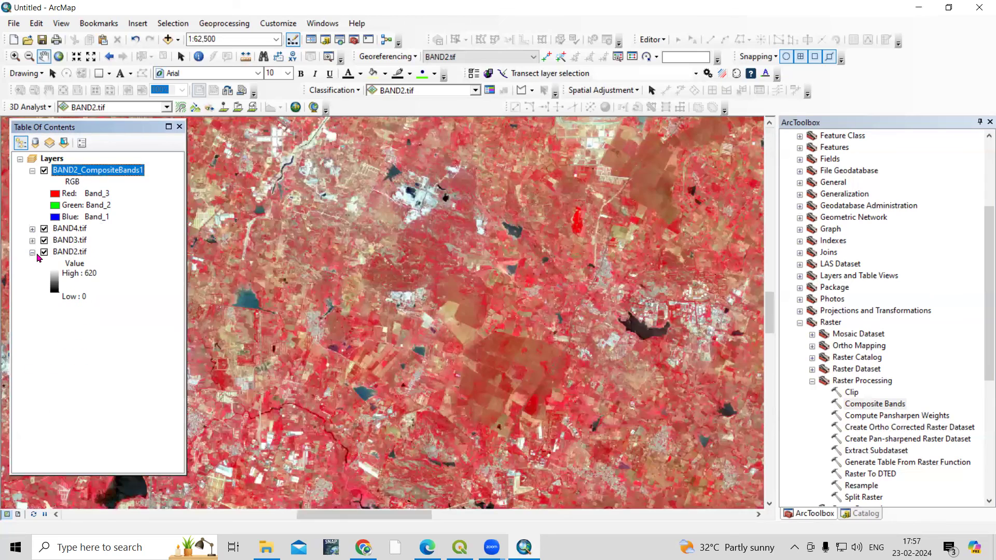
# Step: Remove the BAND4.tif, BAND3.tif and BAND2.tif layers from the Table of Contents
pyautogui.click(75, 231)
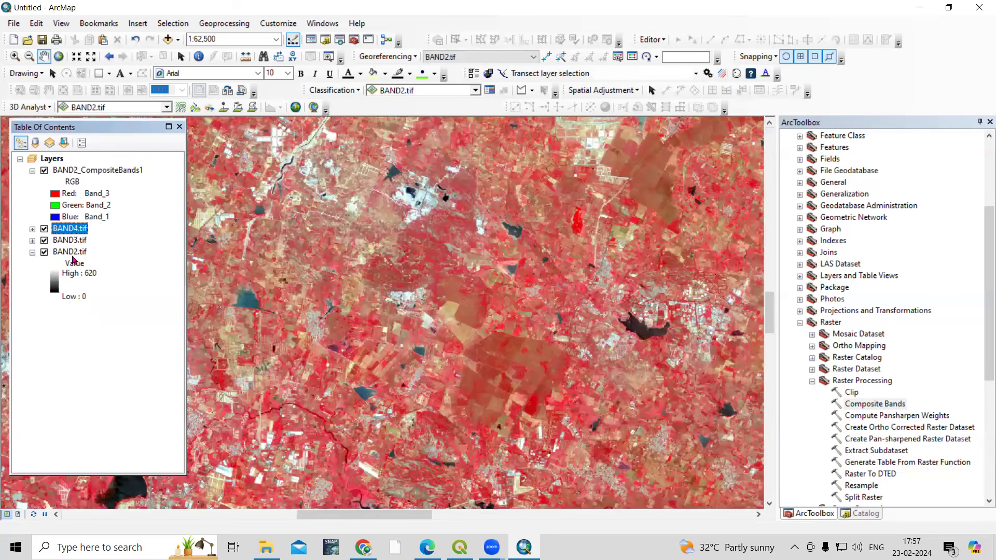
pyautogui.keyDown('shift'); pyautogui.click(72, 253); pyautogui.keyUp('shift')
pyautogui.rightClick(74, 253)
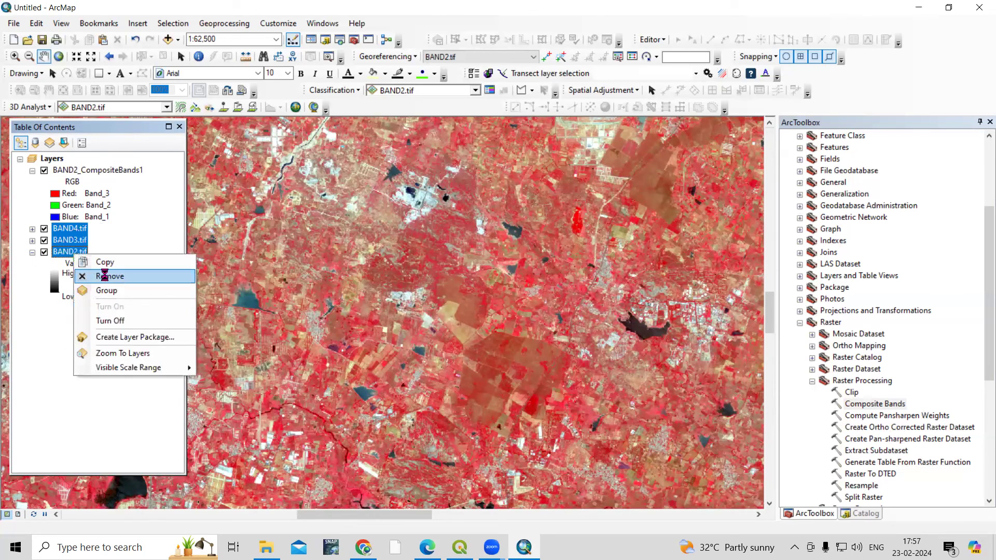
pyautogui.click(104, 276)
# Step: Pan and zoom across the false-colour composite to inspect lakes and the city
pyautogui.scroll(-2, 453, 428)
pyautogui.moveTo(447, 438); pyautogui.dragTo(595, 262)
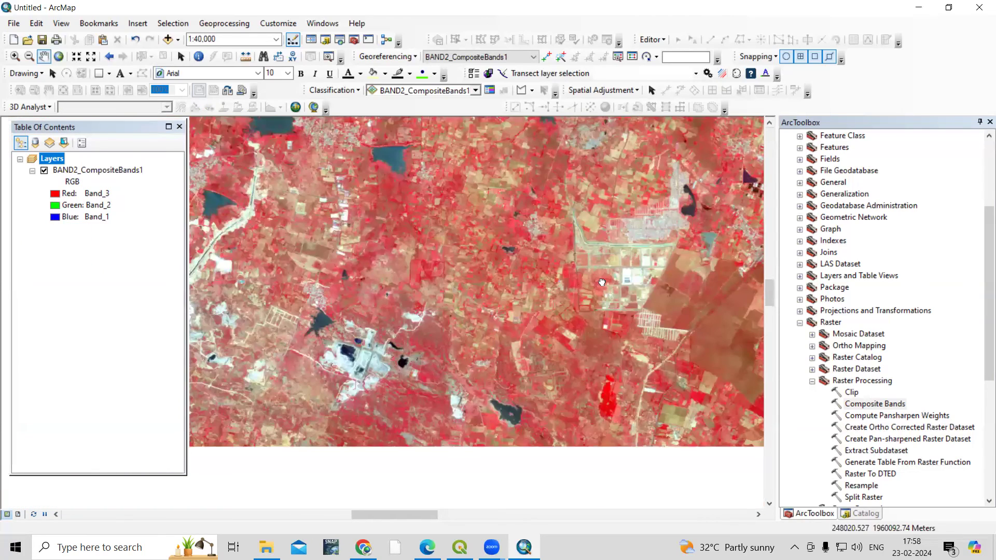
pyautogui.scroll(3, 482, 416)
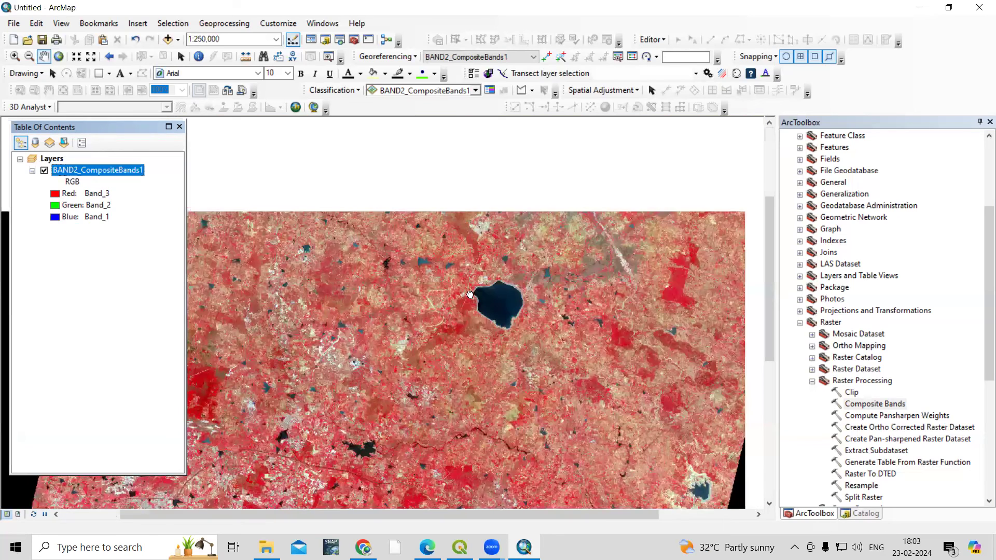
pyautogui.moveTo(559, 247); pyautogui.dragTo(571, 337)
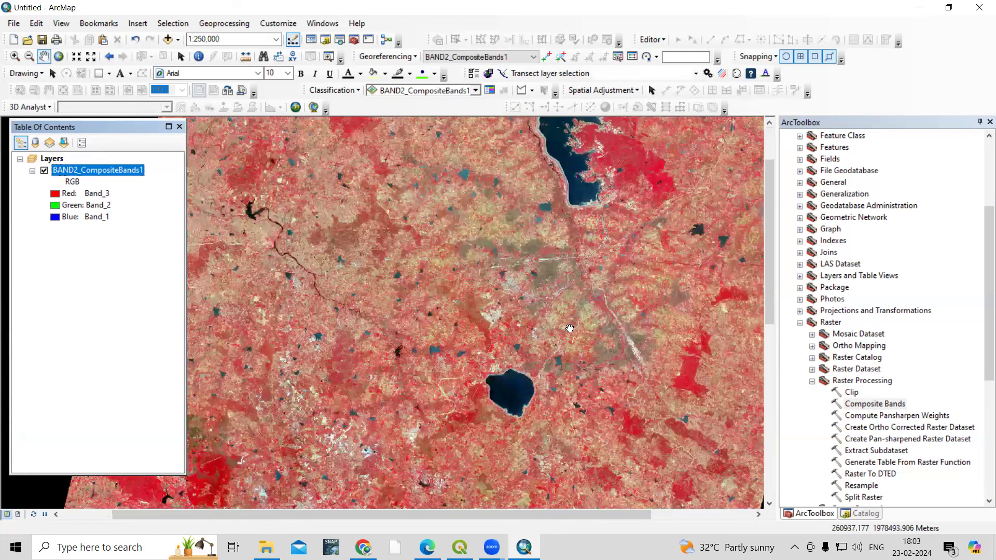
pyautogui.moveTo(573, 238); pyautogui.dragTo(523, 223)
pyautogui.moveTo(558, 392); pyautogui.dragTo(666, 298)
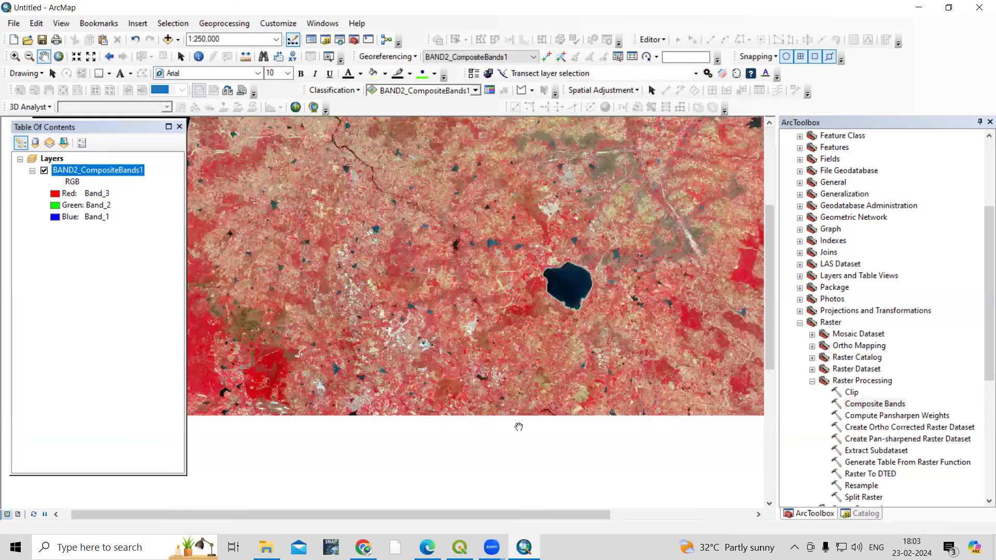
pyautogui.moveTo(414, 403); pyautogui.dragTo(449, 284)
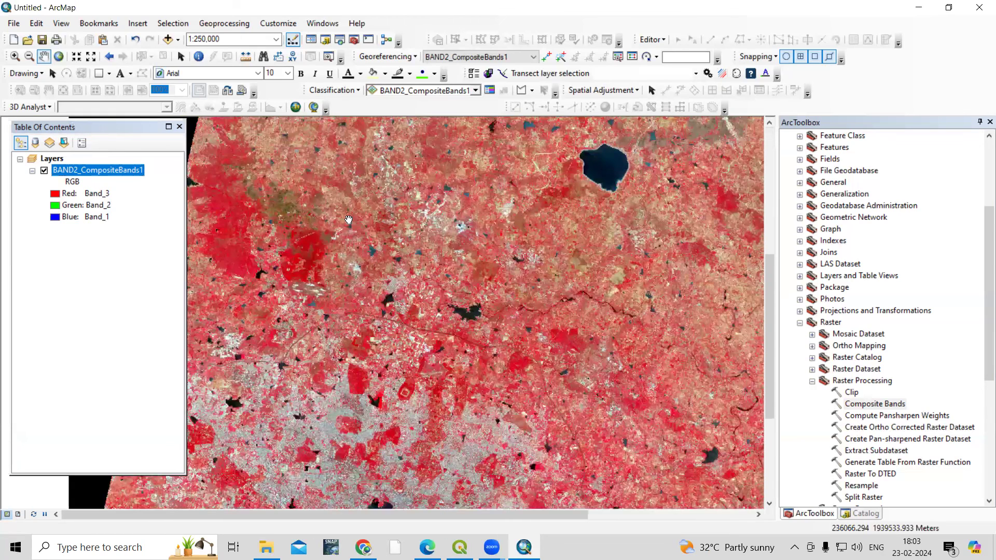
pyautogui.moveTo(427, 464); pyautogui.dragTo(474, 291)
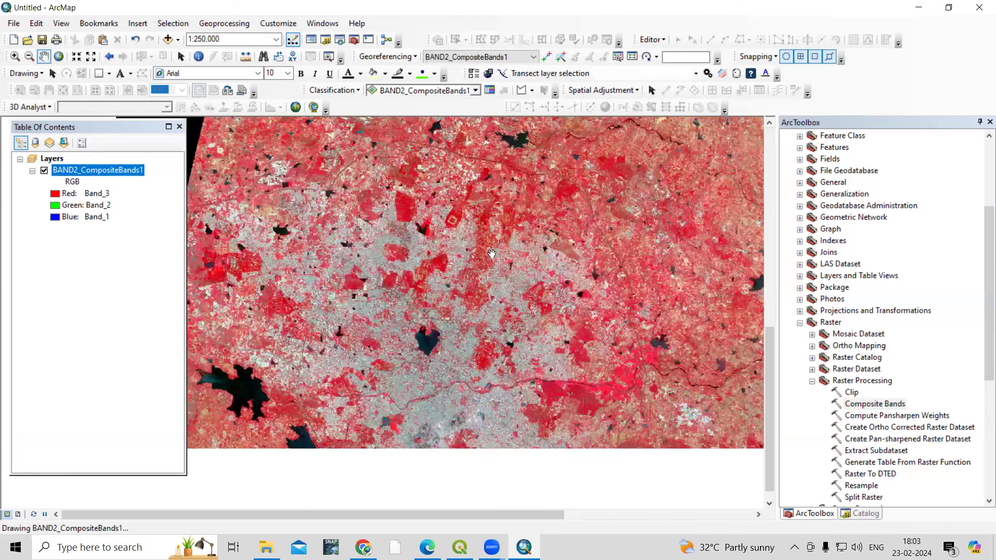
pyautogui.moveTo(486, 251); pyautogui.dragTo(372, 333)
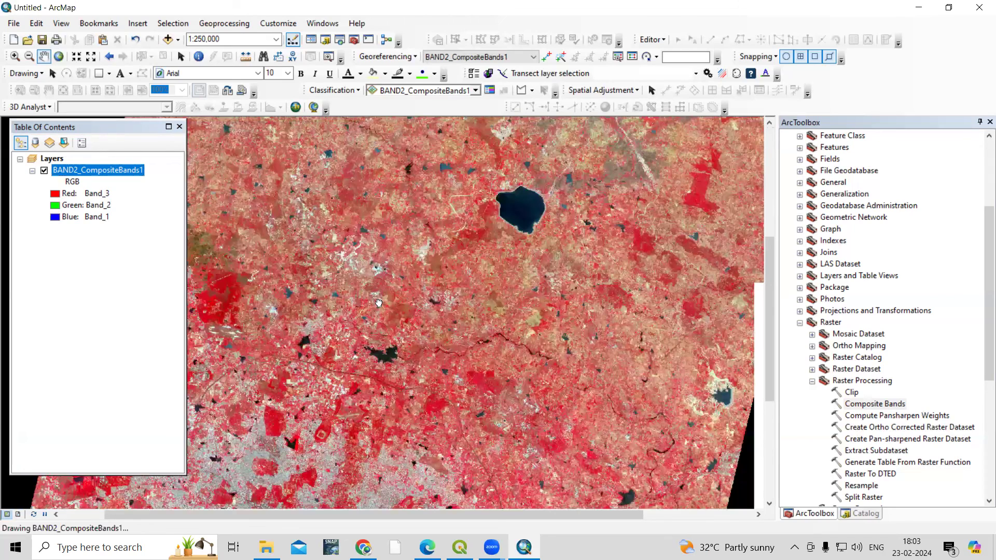
pyautogui.scroll(3, 378, 303)
pyautogui.scroll(2, 480, 329)
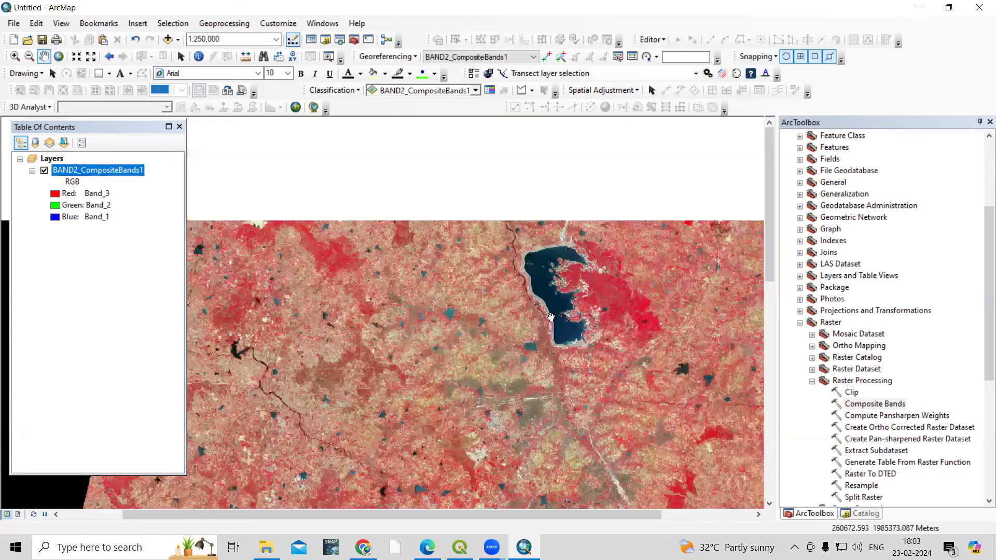